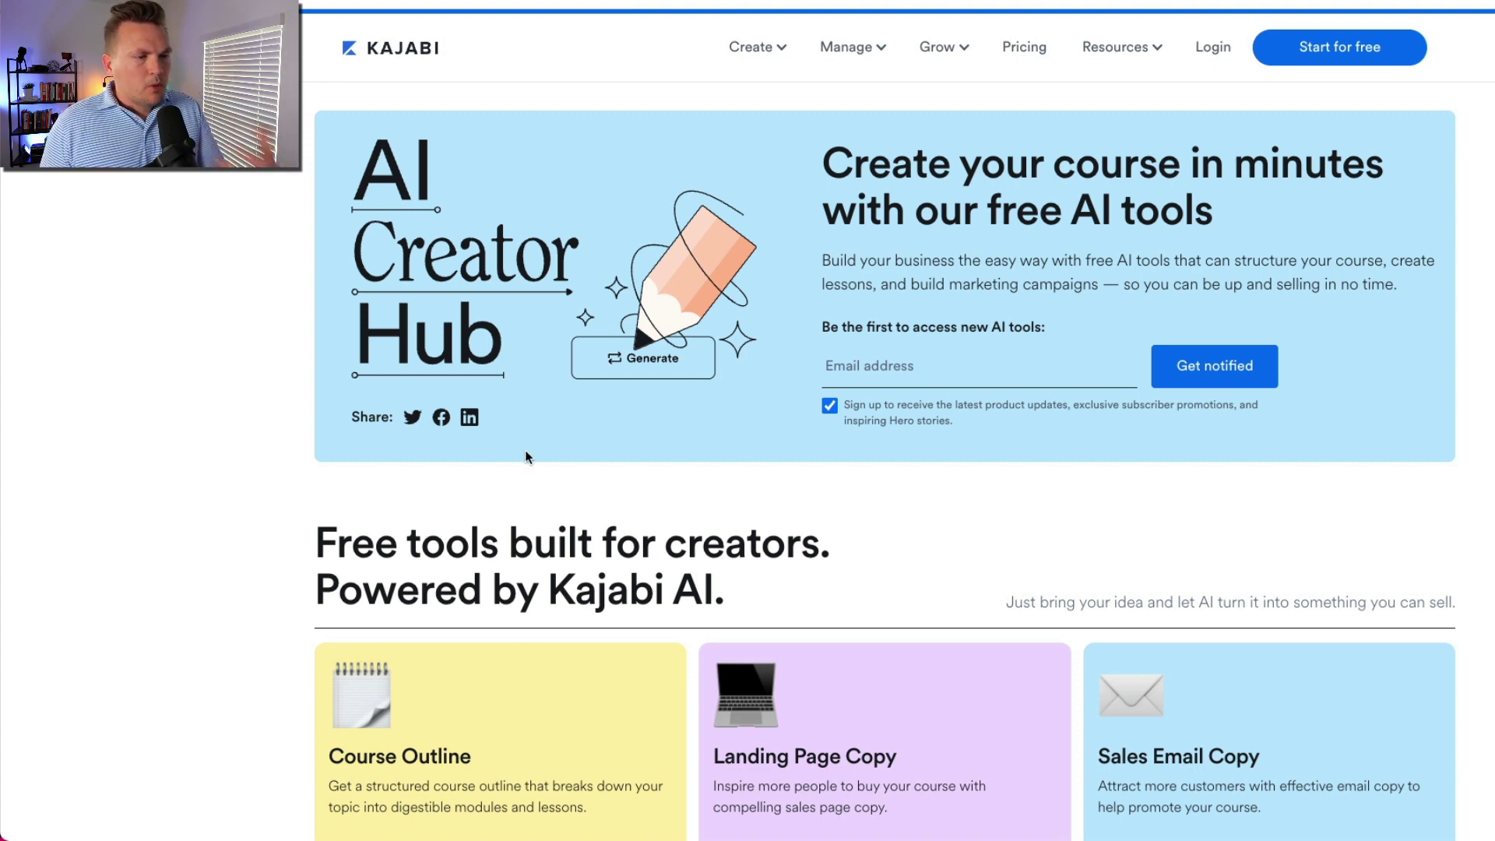
- Open the Landing Page Copy generator from the AI Creator Hub and enter "Strategic Leadership Bundle" as the course topic
scroll(525, 453, down, 5)
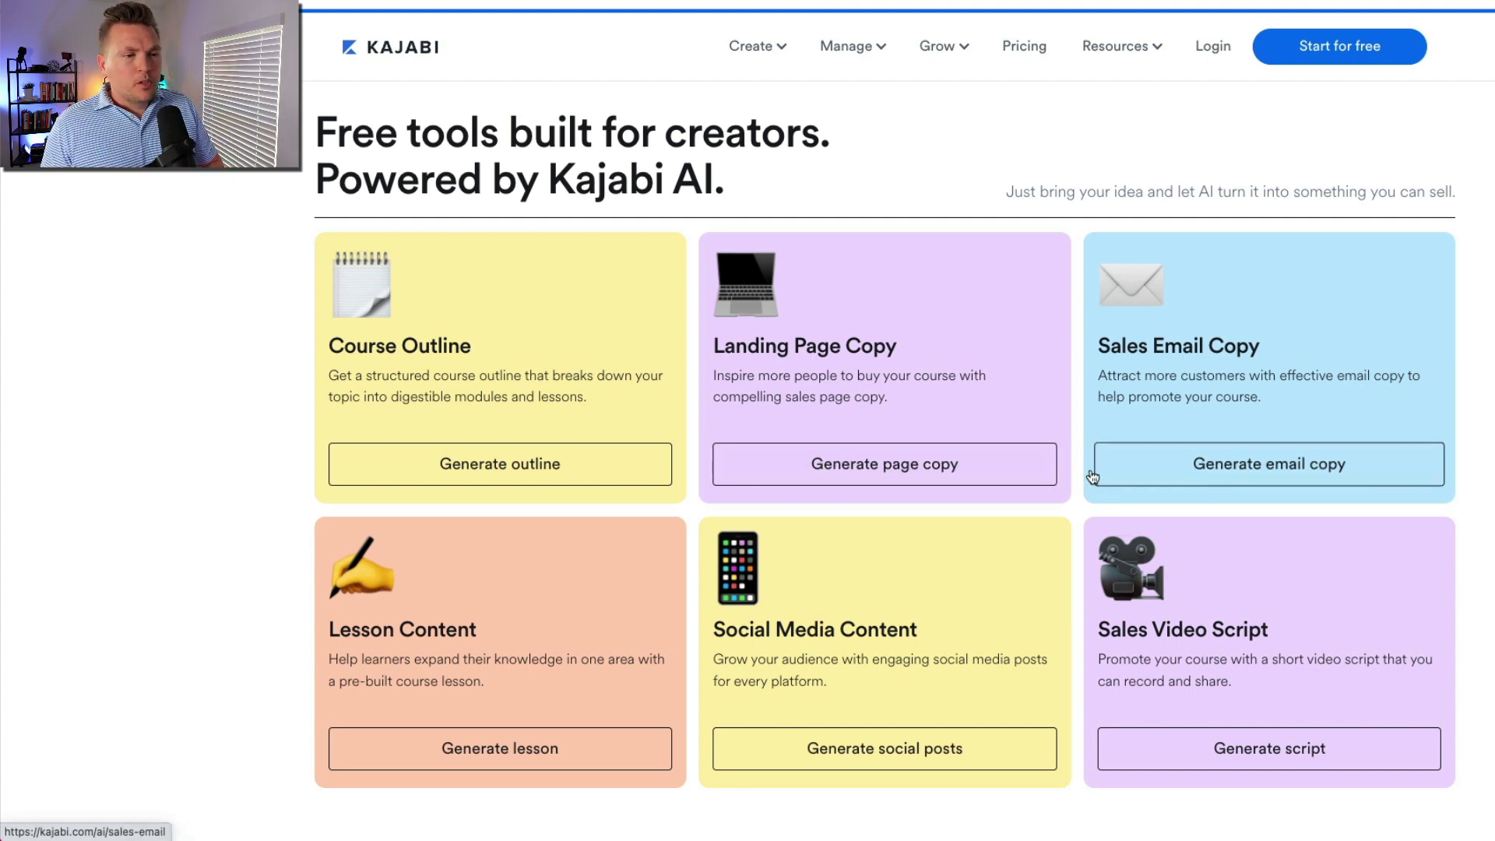
click(934, 465)
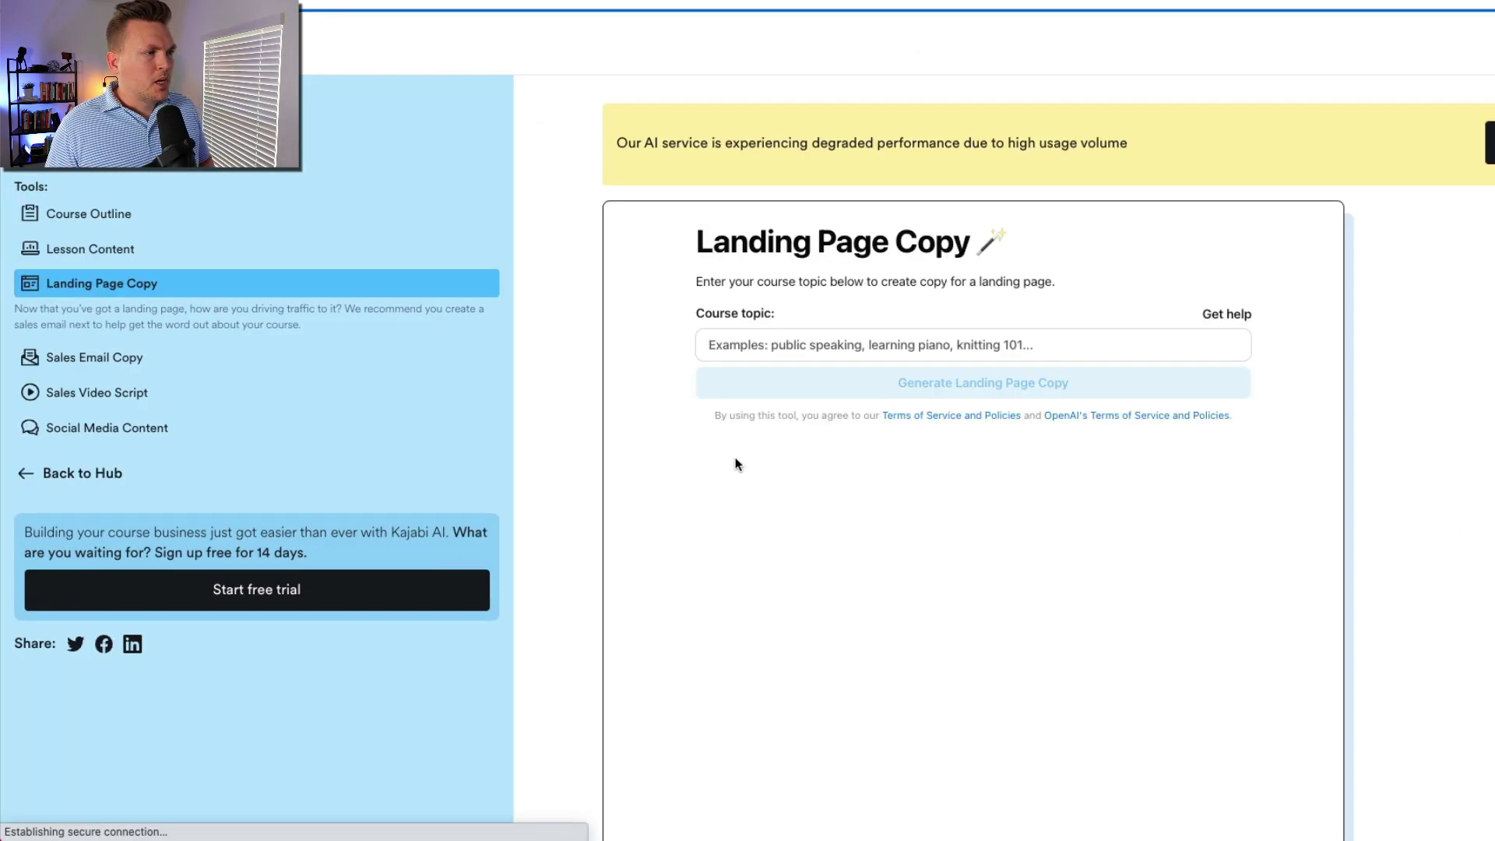
click(825, 346)
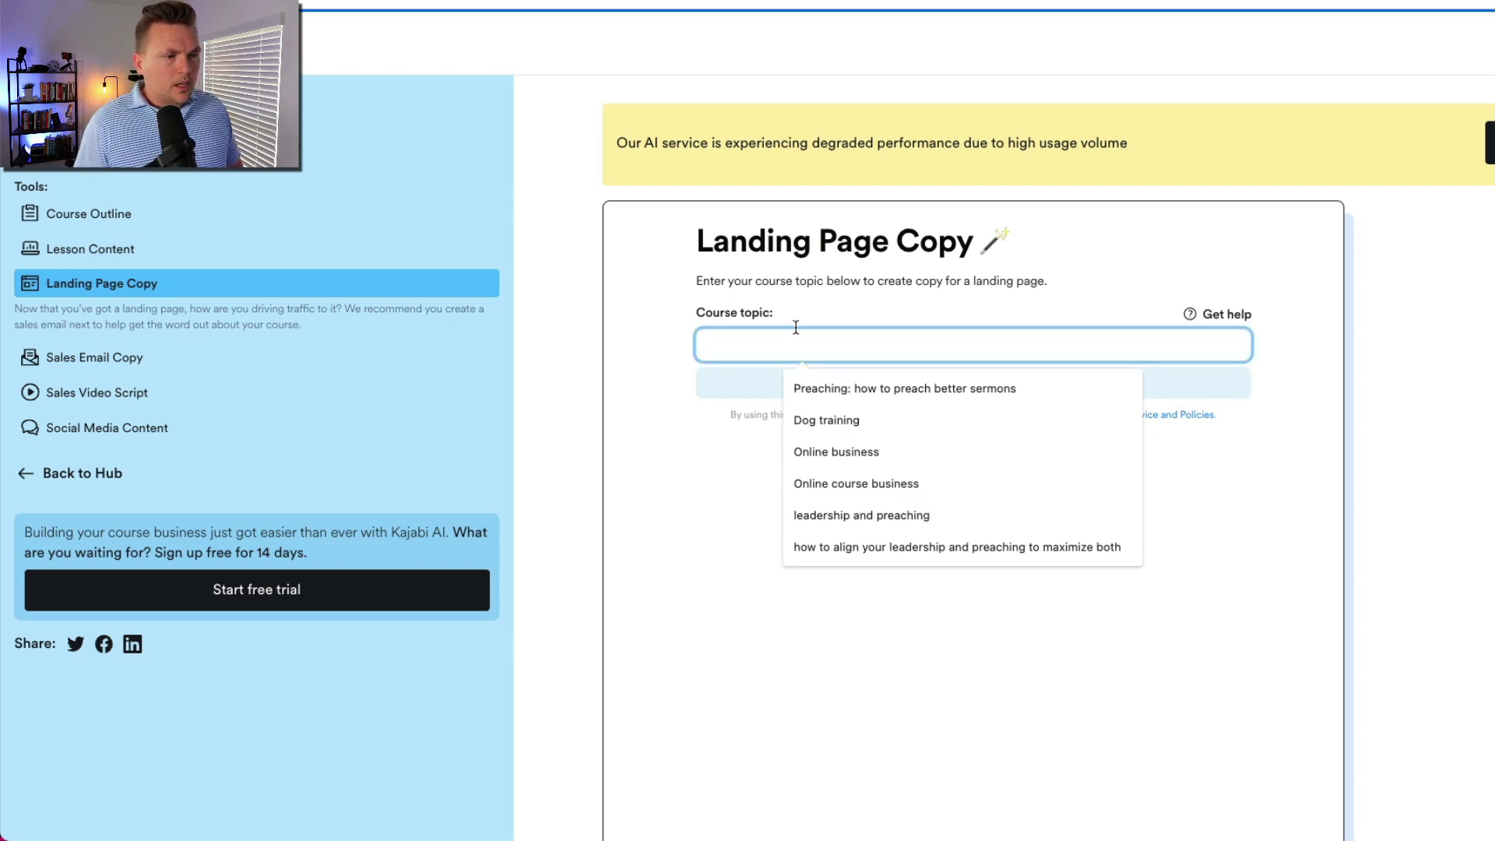
text(Strategic Lea)
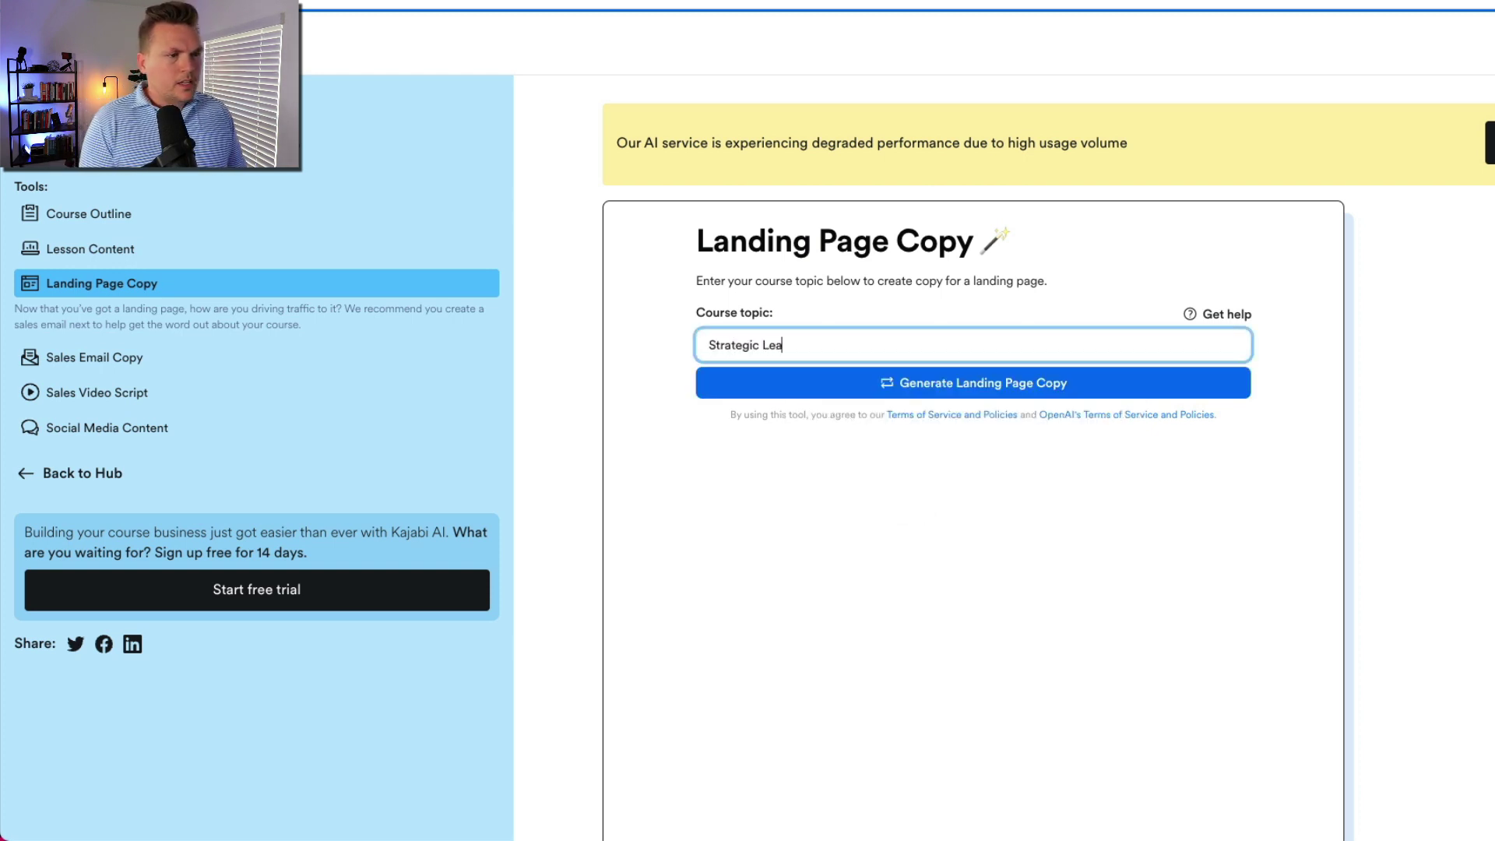
text(dership Bundle)
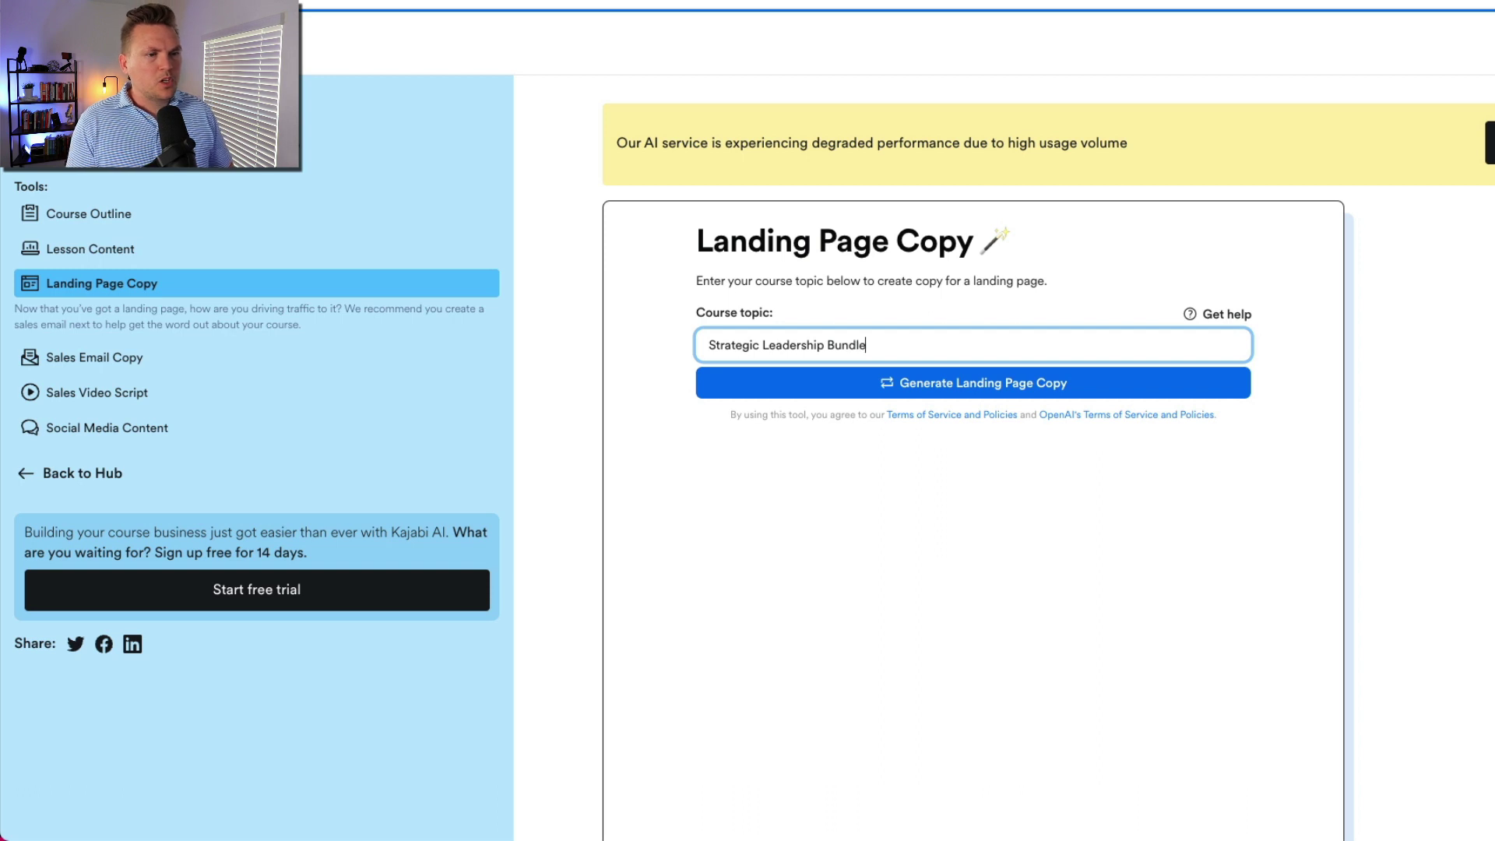
click(850, 360)
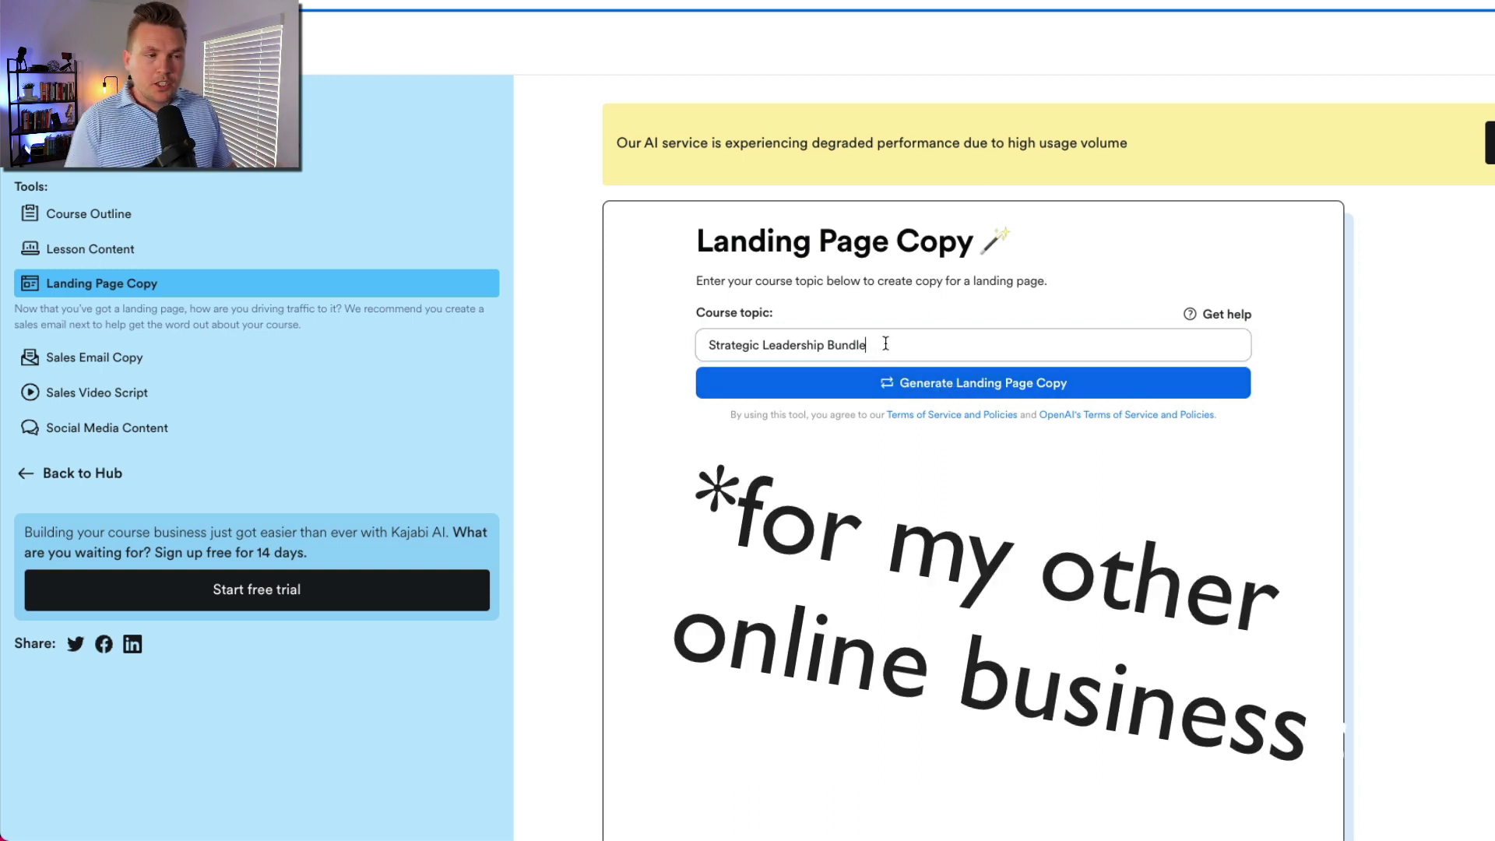
- Replace the course topic with "How Preaching And Leadership are connected" and generate the landing page copy
drag(885, 344, 613, 342)
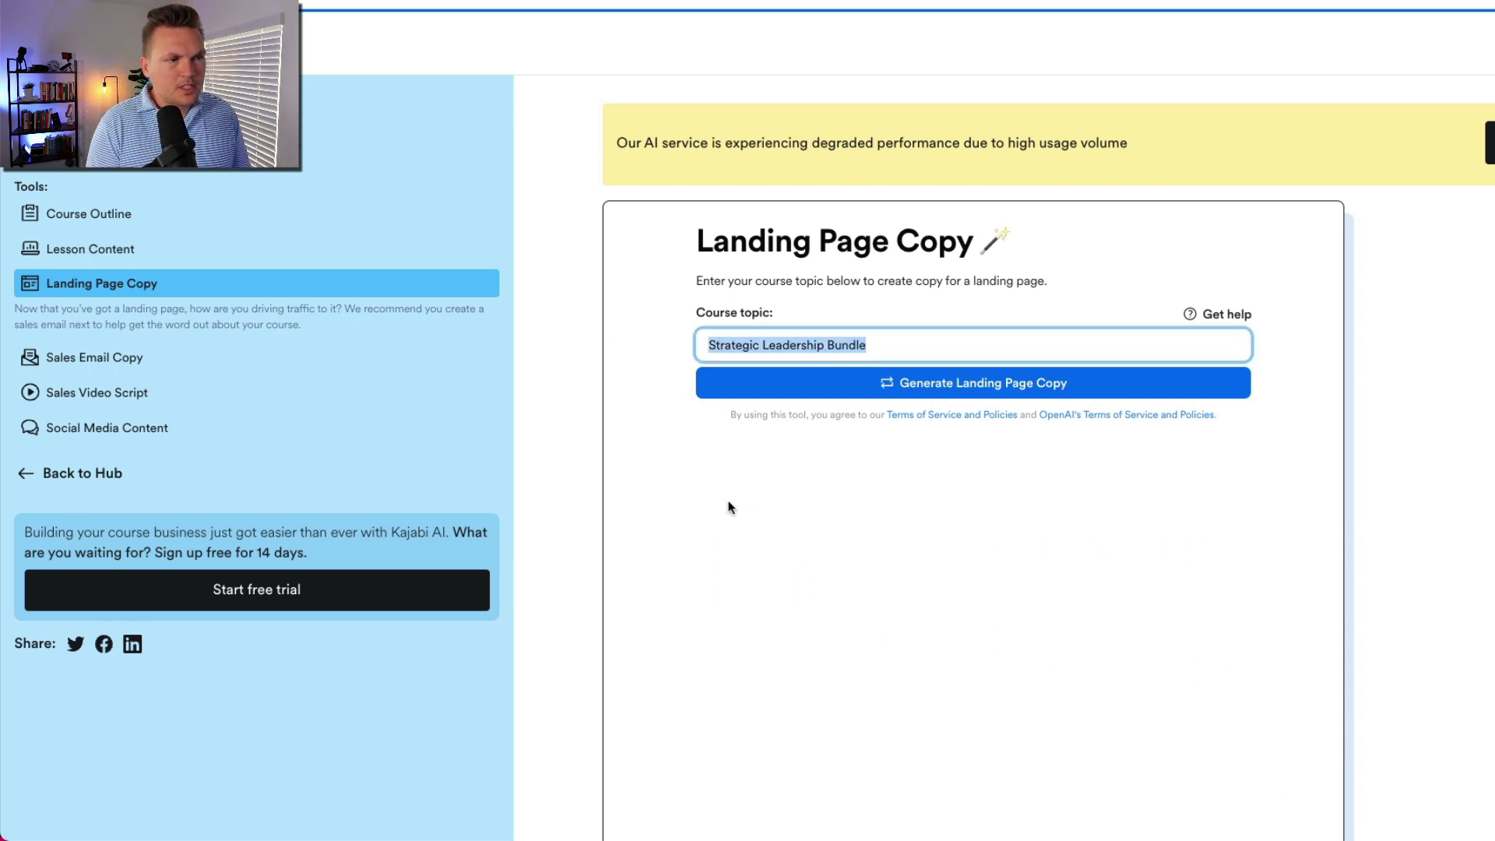
text(How Prea)
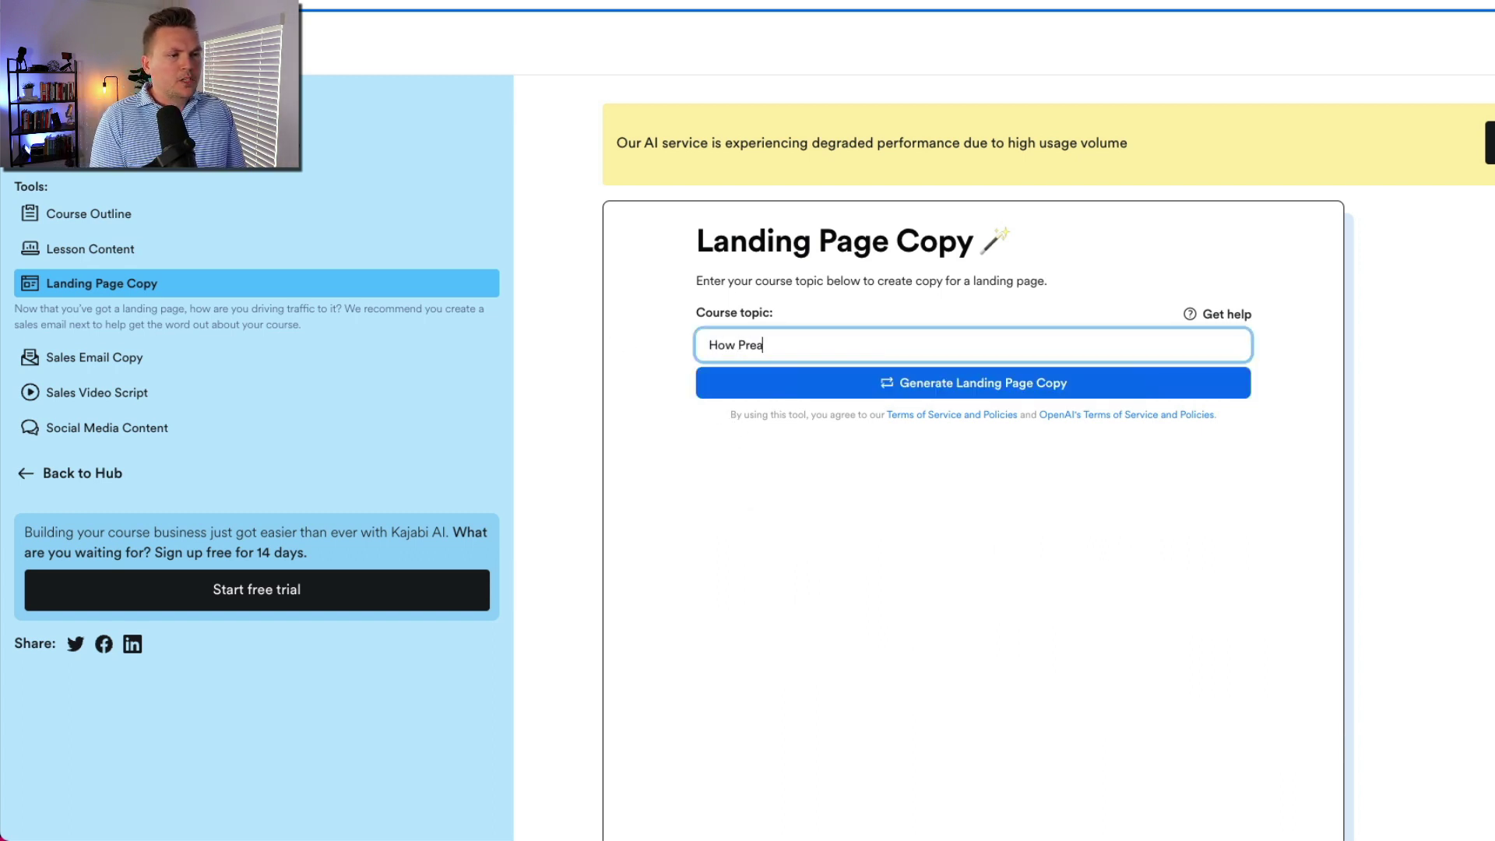
text(ching And Leade)
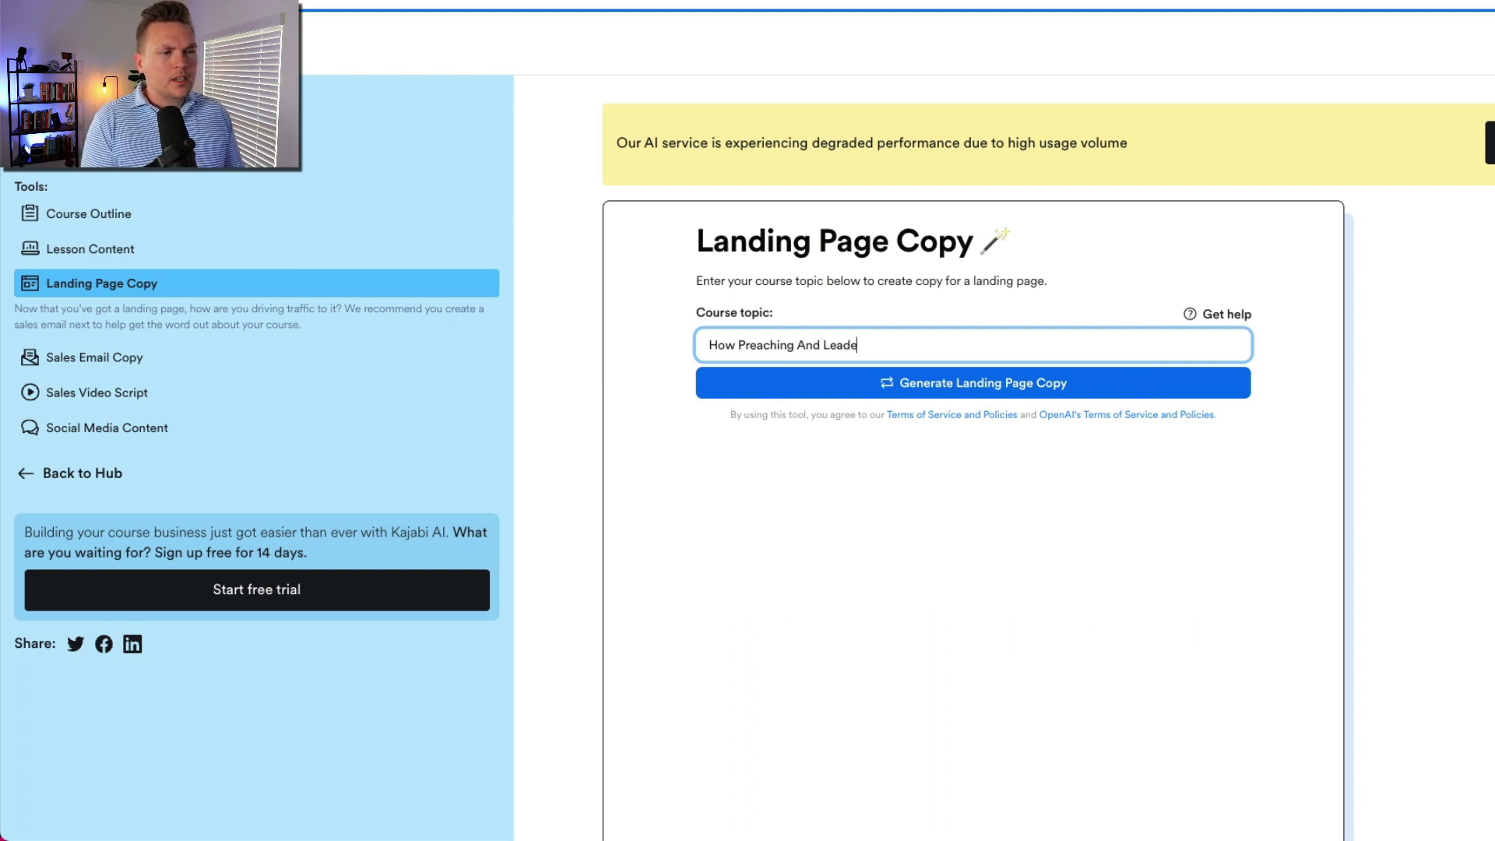
text(rship are connected)
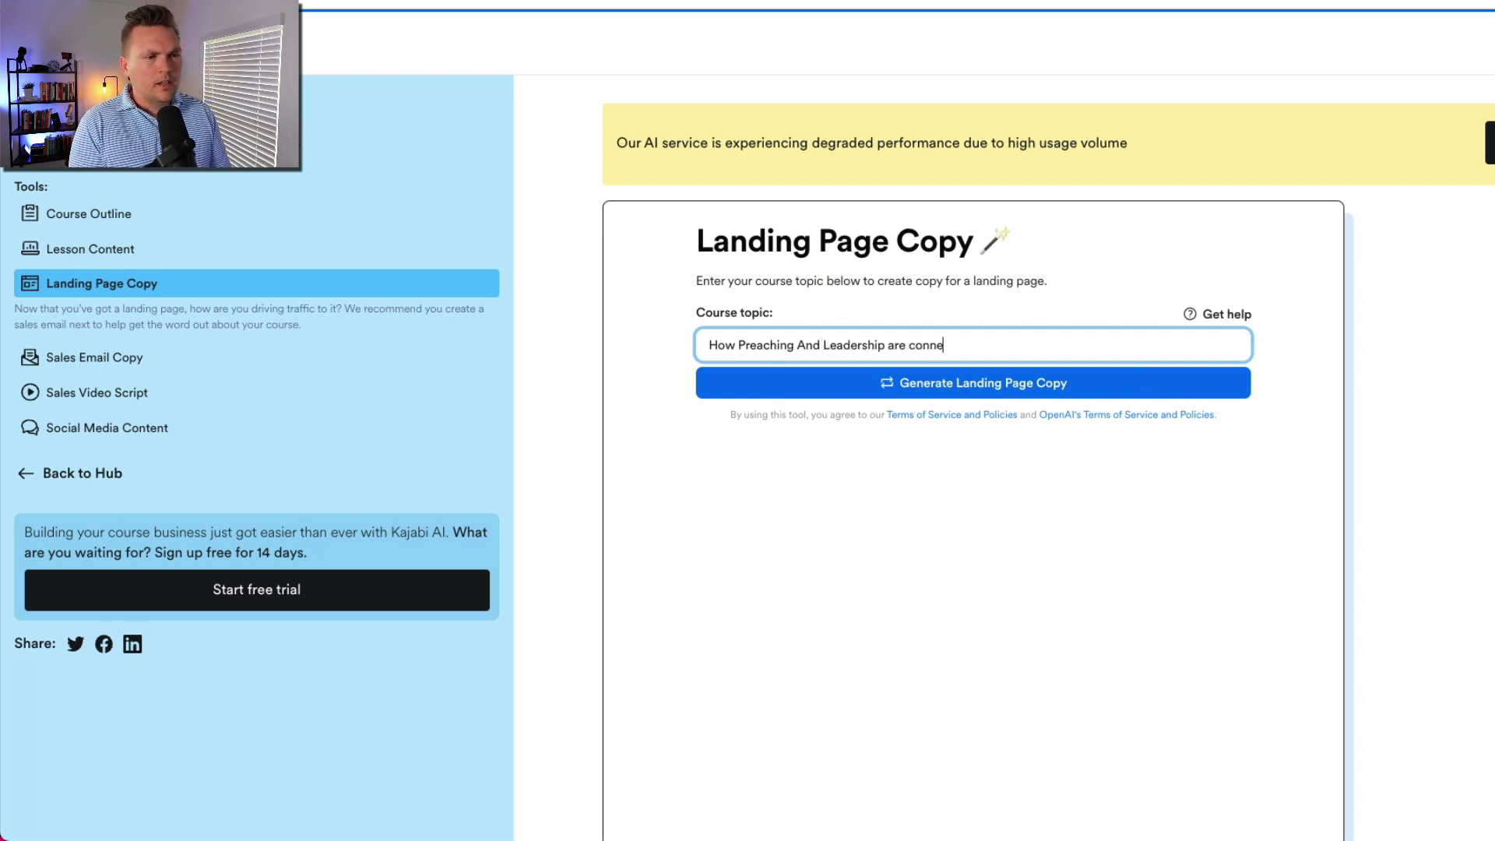
key(Return)
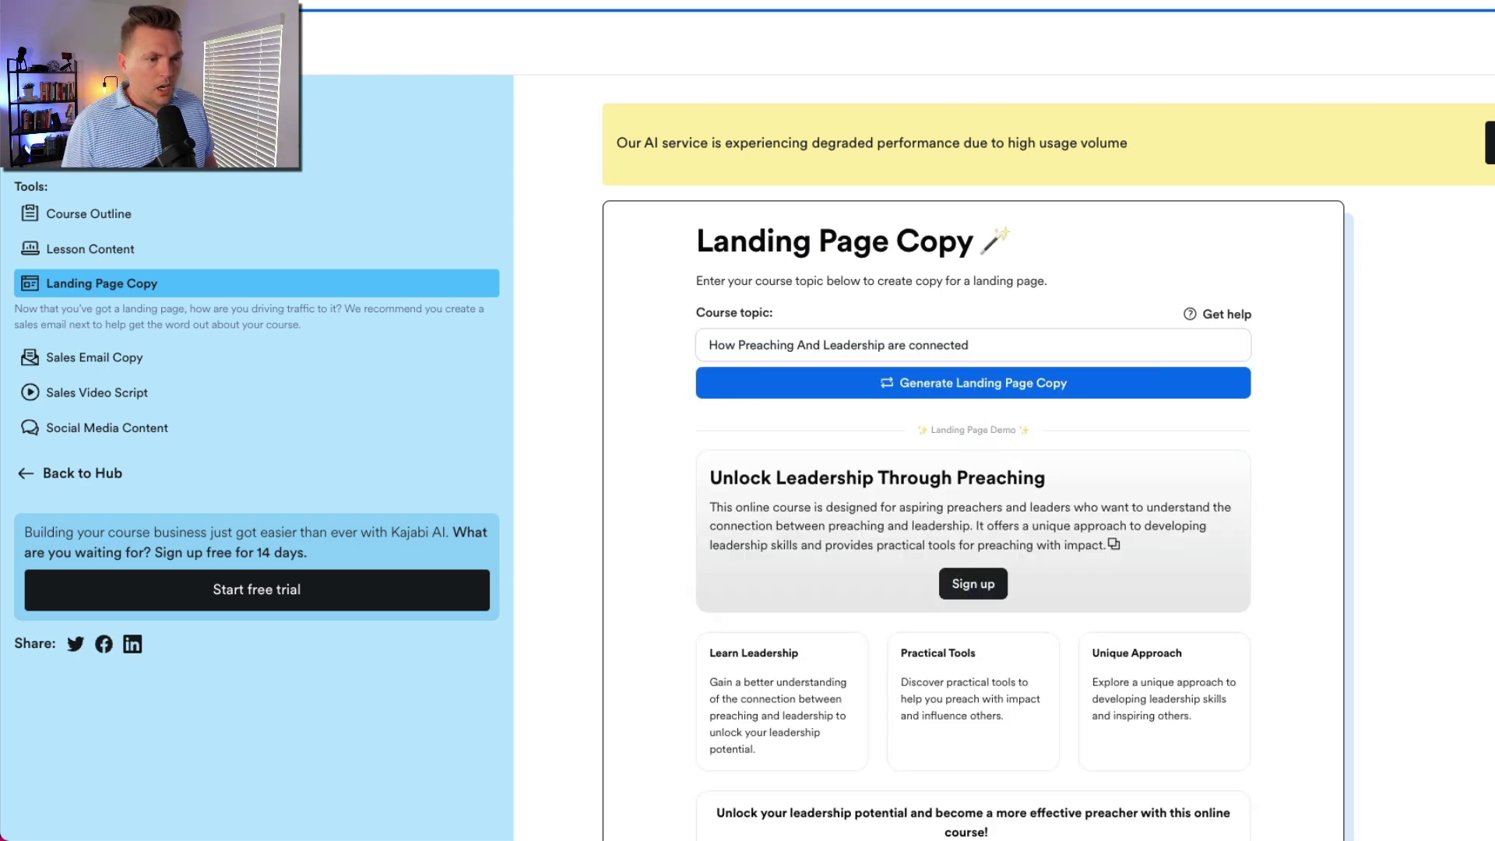
- Review the generated landing page copy from the headline and benefit sections to the closing call to action
scroll(837, 616, down, 3)
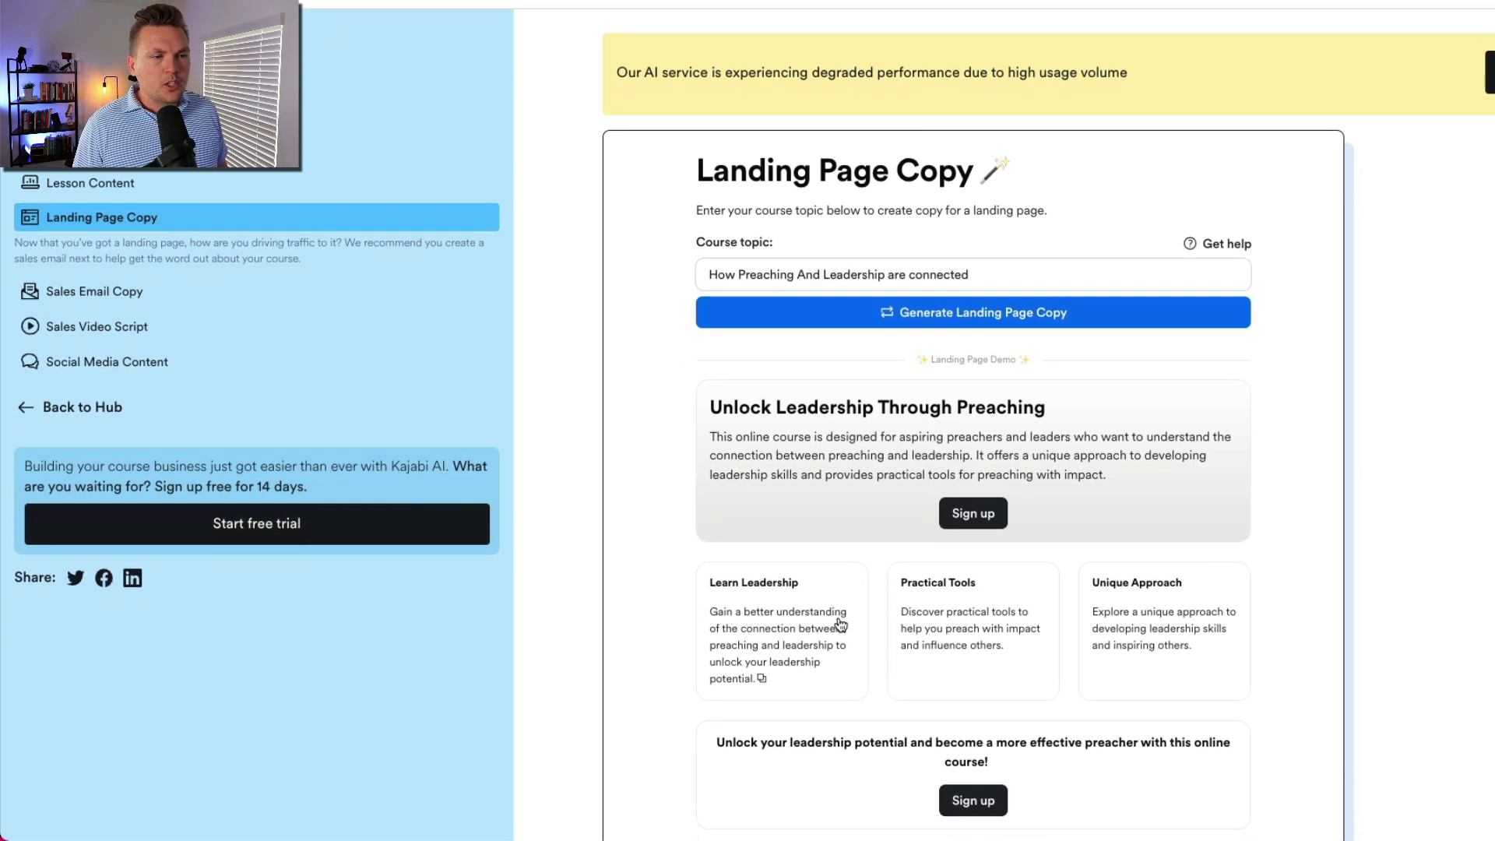
scroll(839, 621, down, 1)
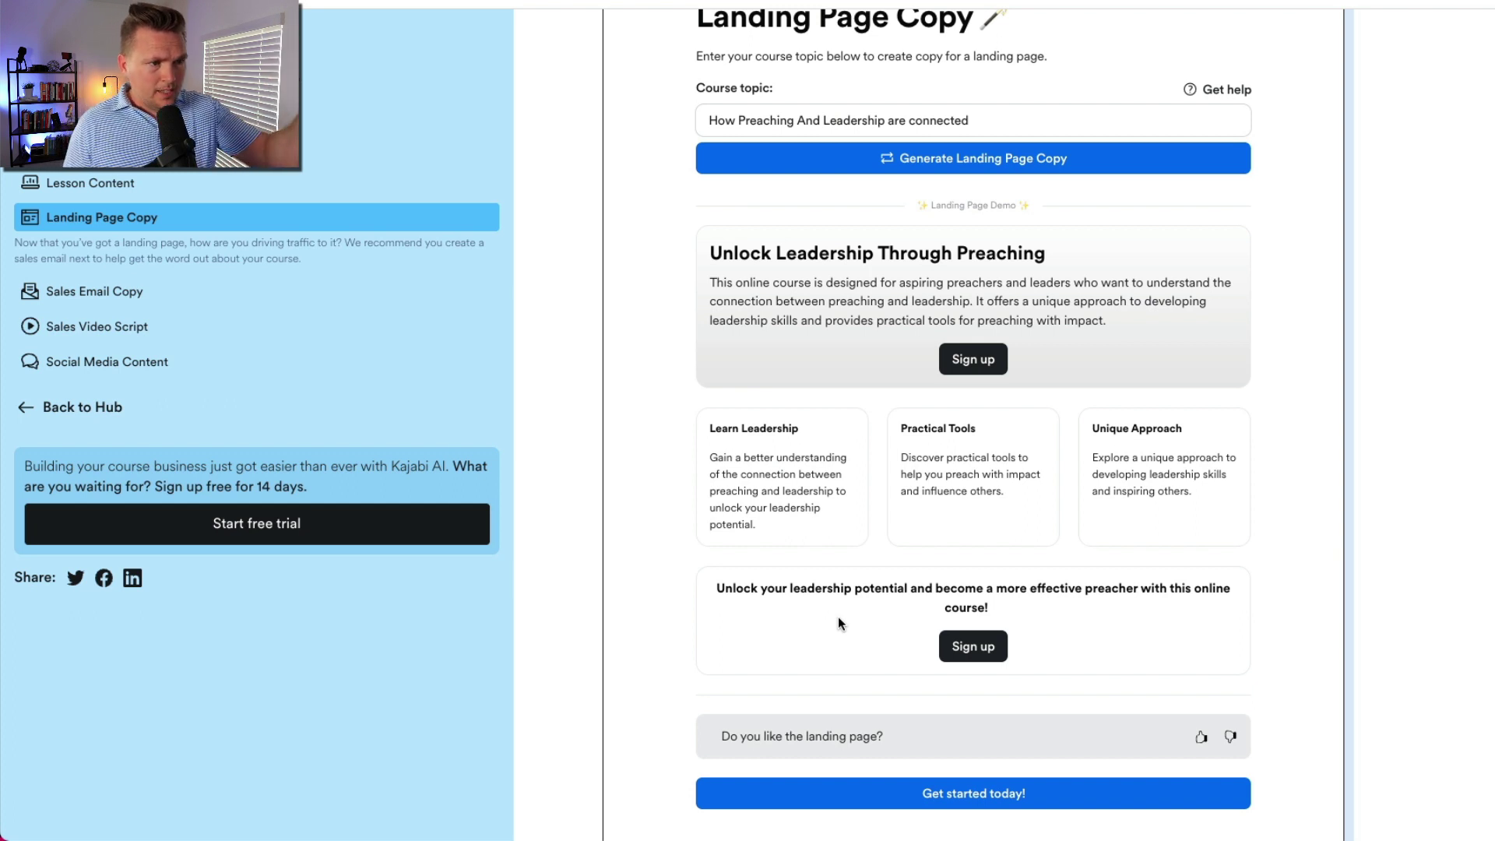
scroll(838, 622, down, 1)
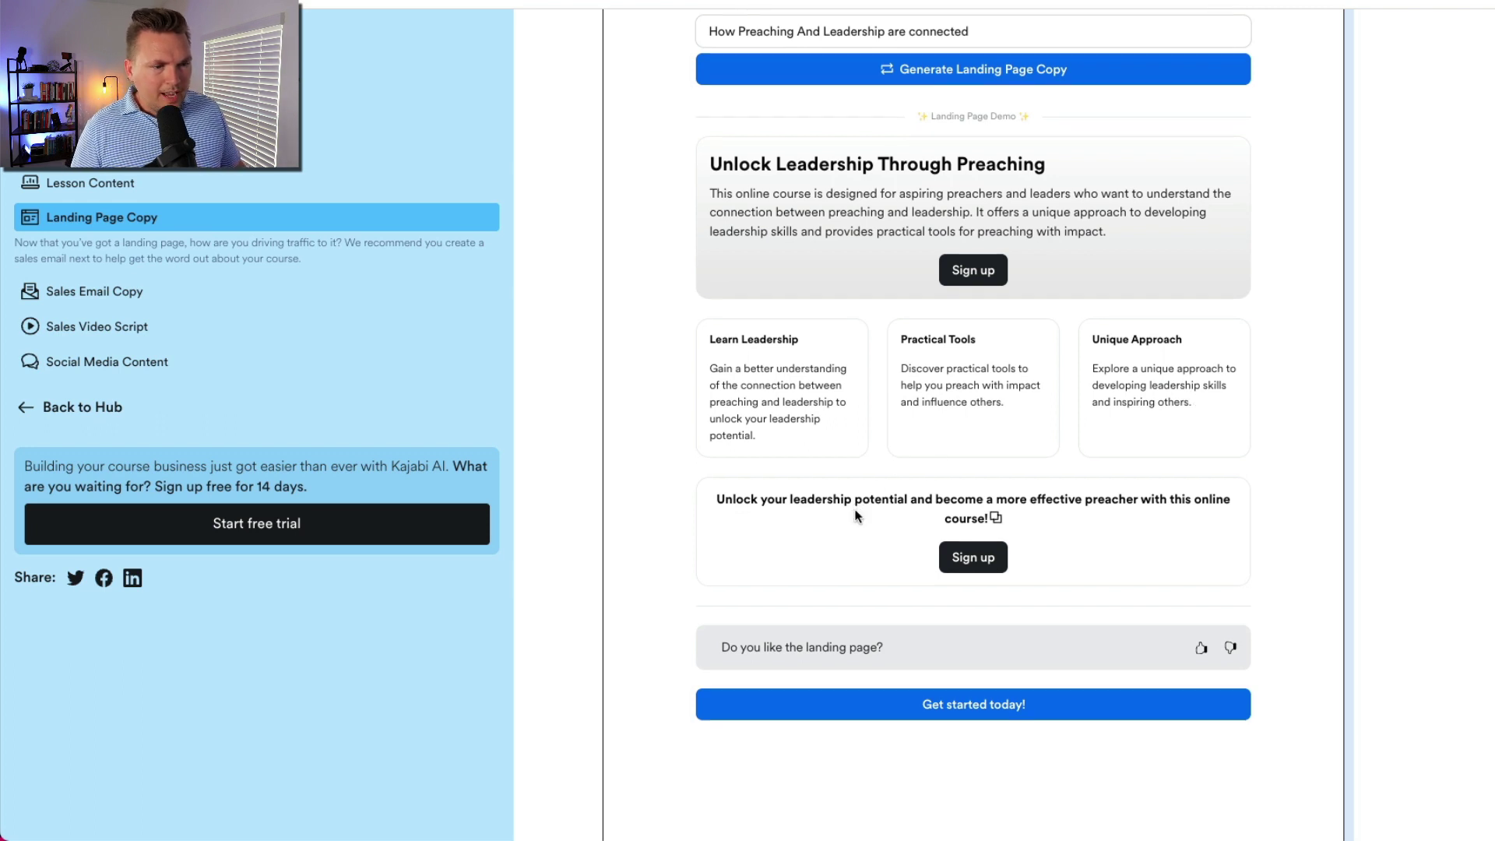
scroll(855, 514, down, 1)
scroll(855, 515, up, 3)
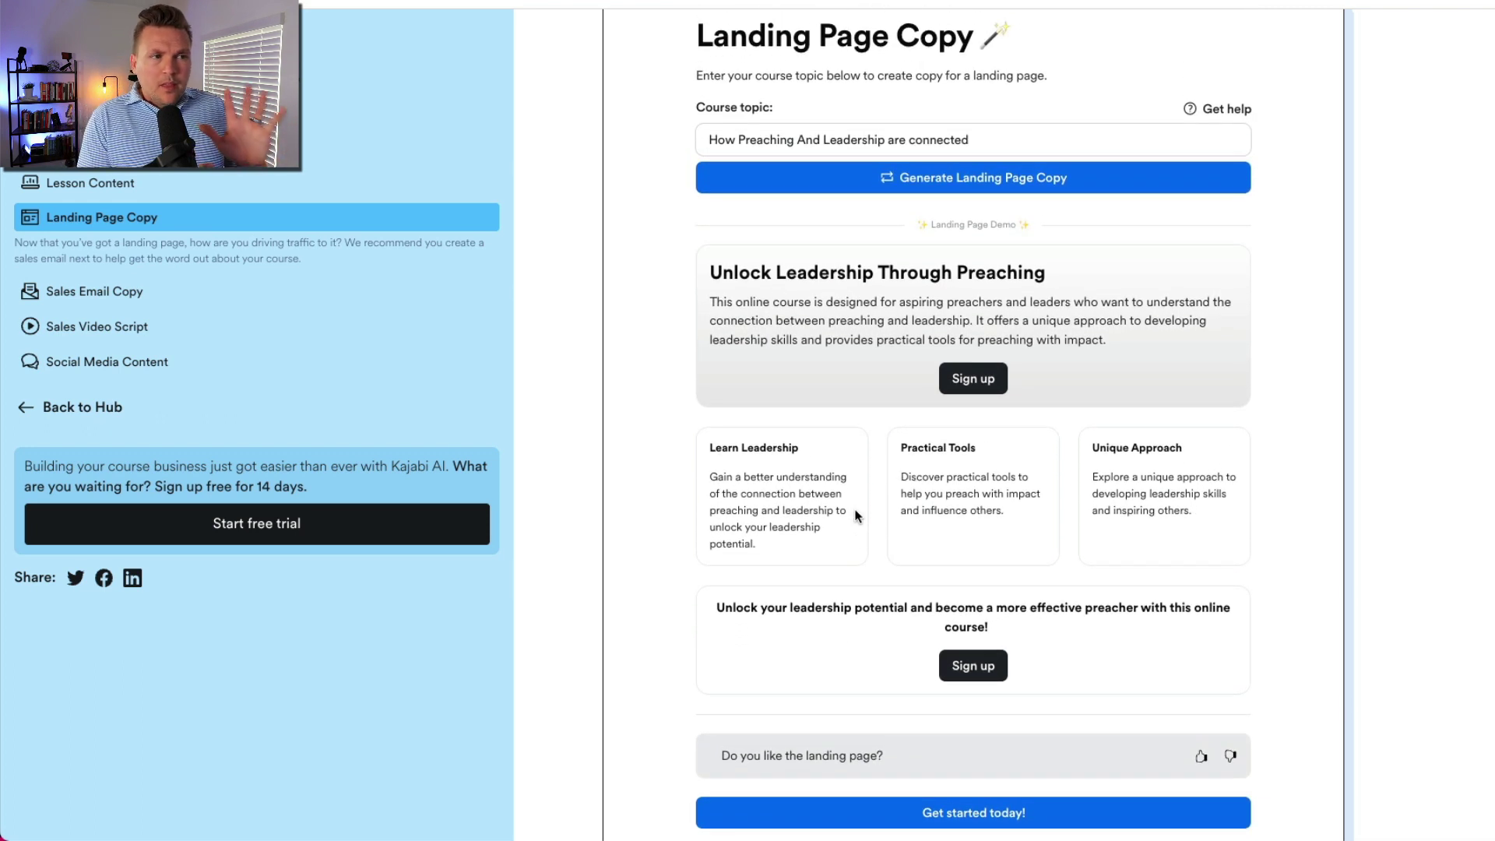
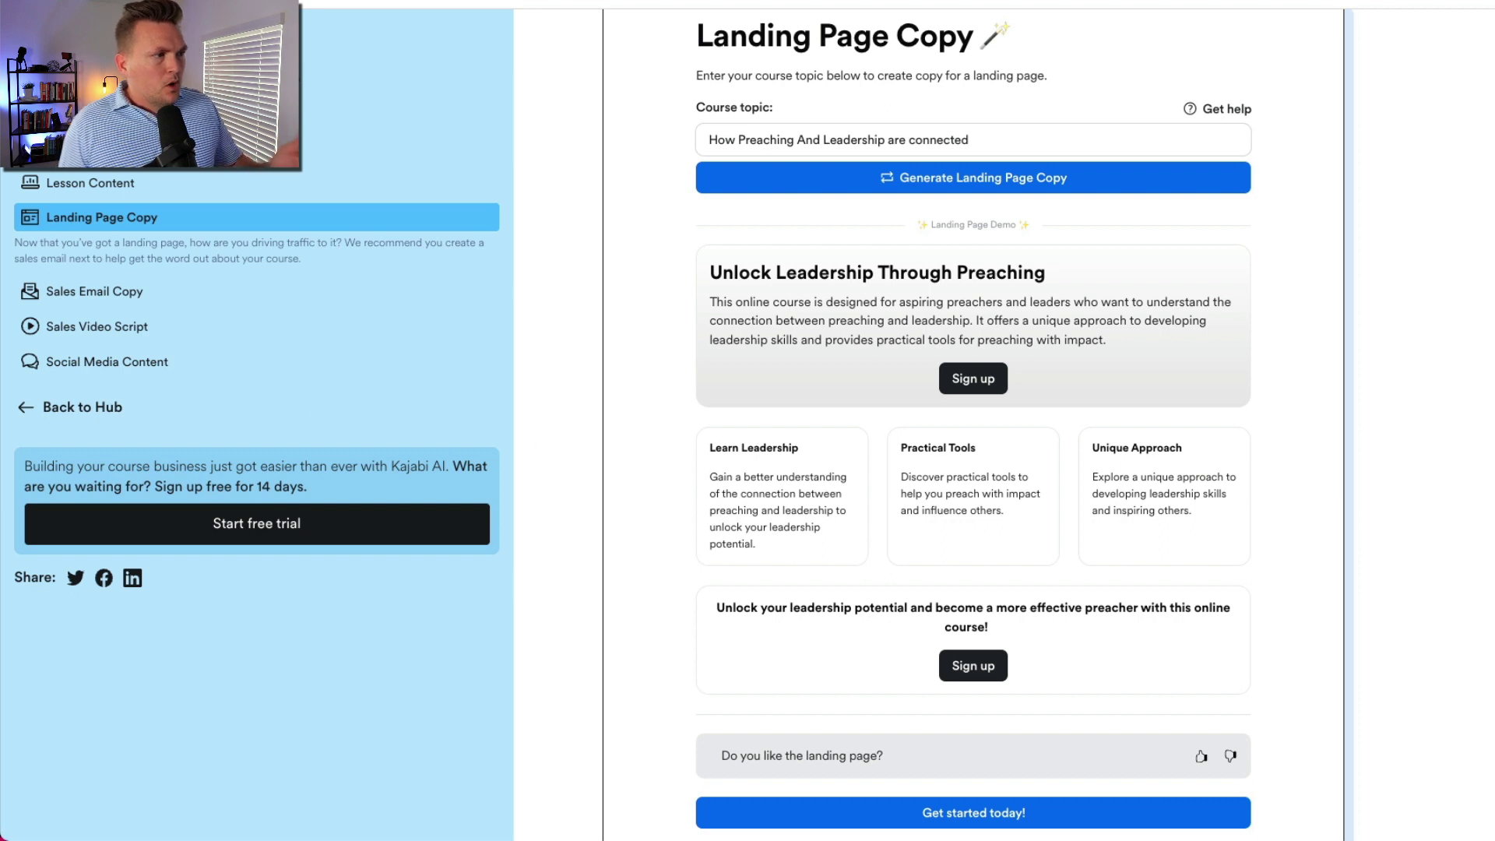
- Open the Lesson Content generator and look at its lesson topic entry
click(83, 185)
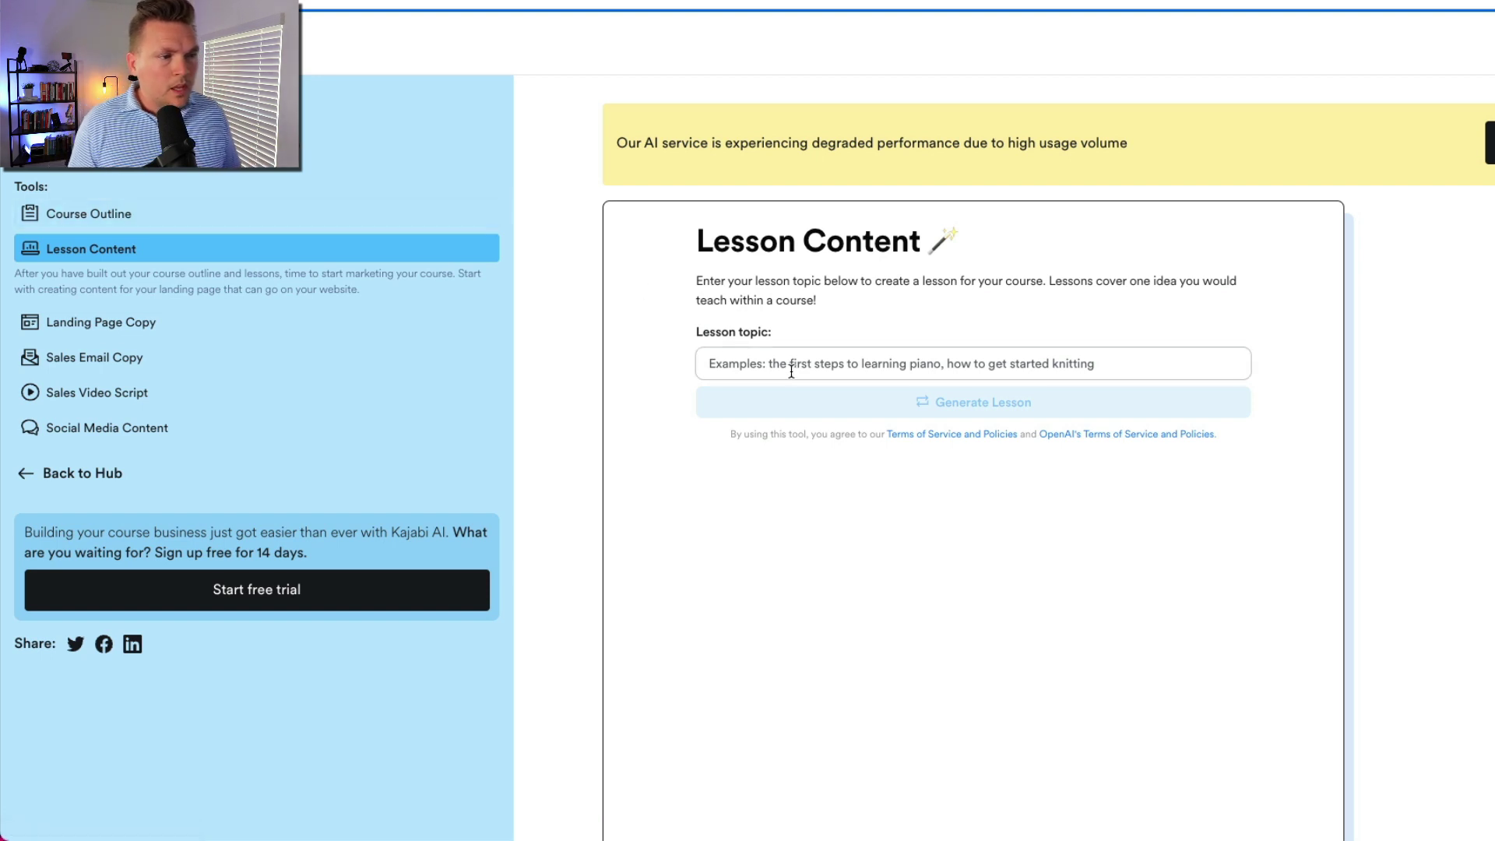
click(797, 362)
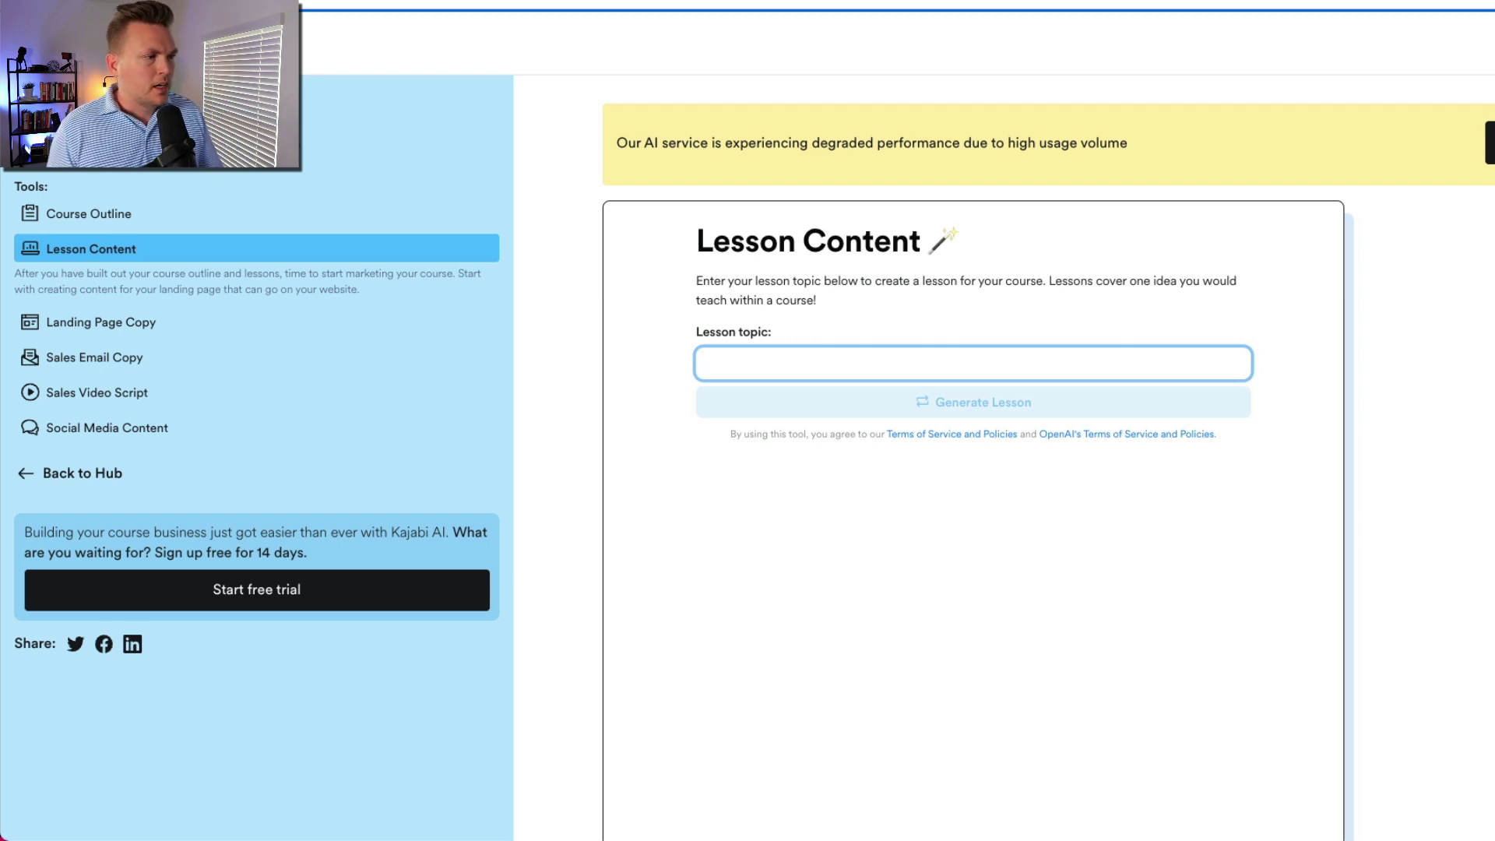
- Generate a sales video script for the course topic "How Preaching And Leadership are connected"
click(107, 393)
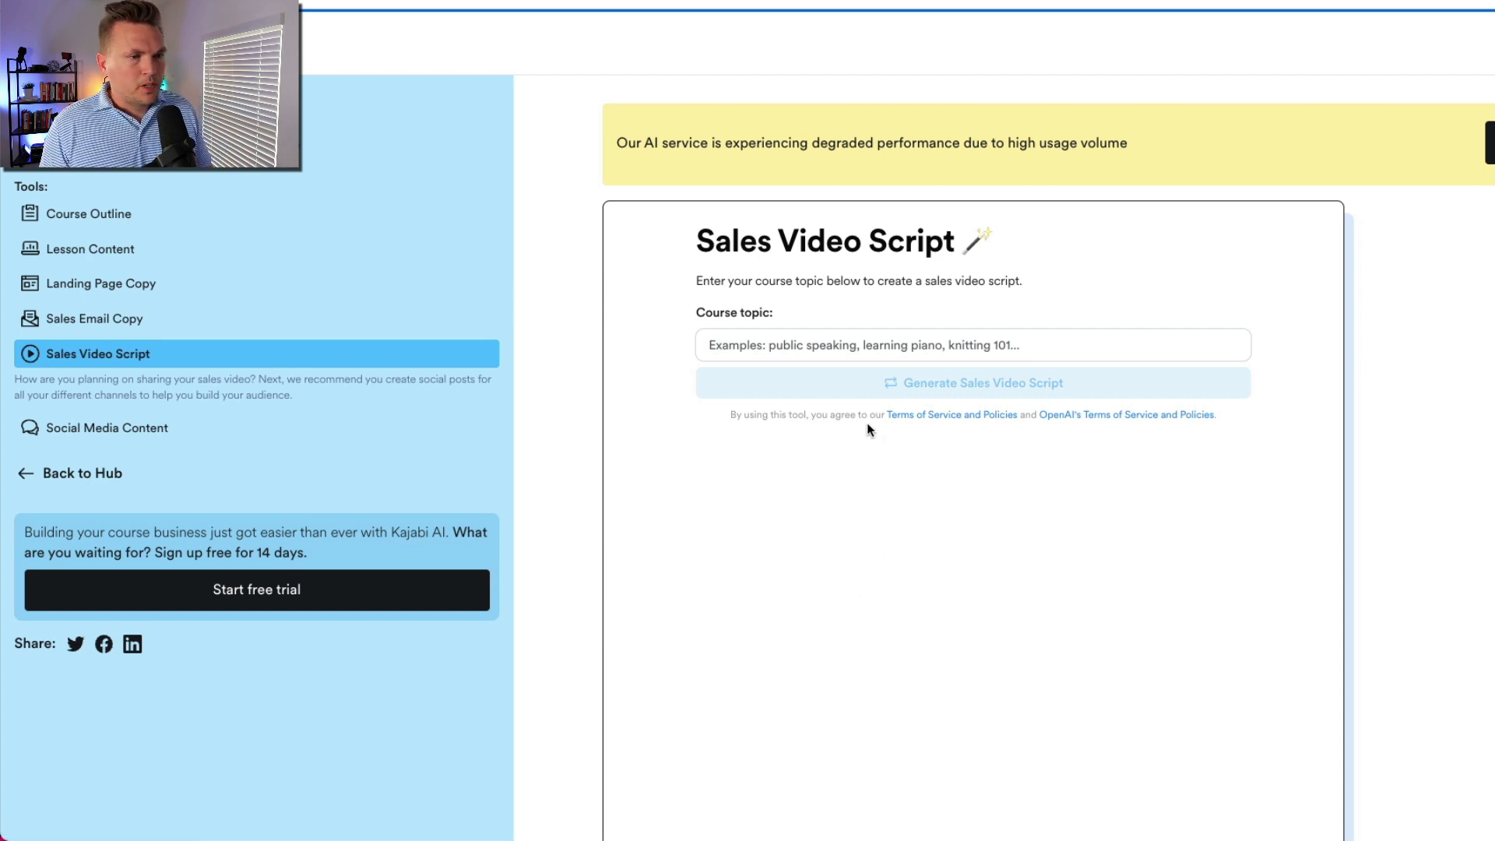
click(852, 350)
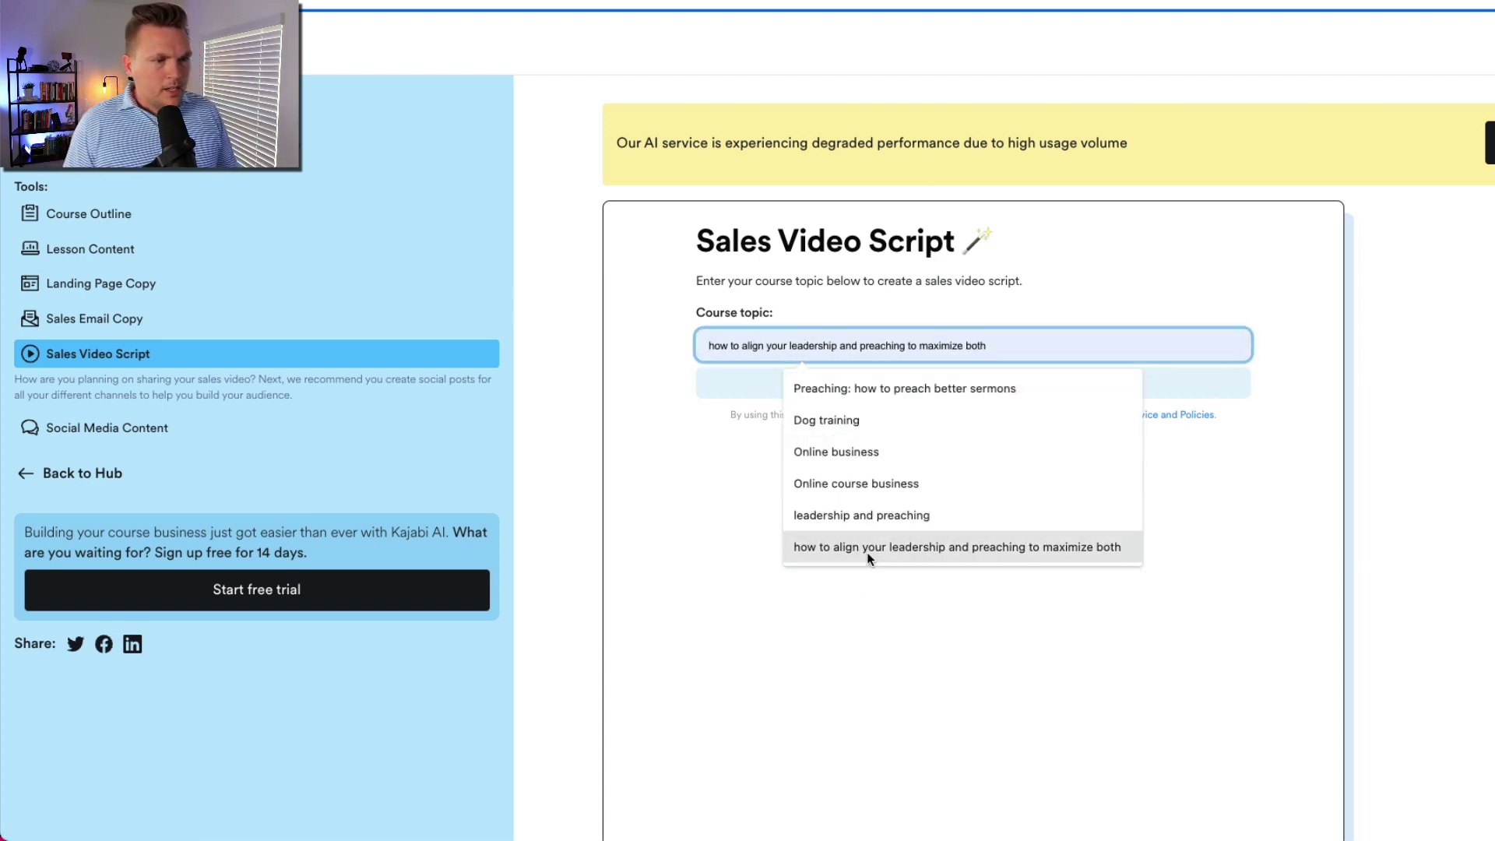
text(hwo p)
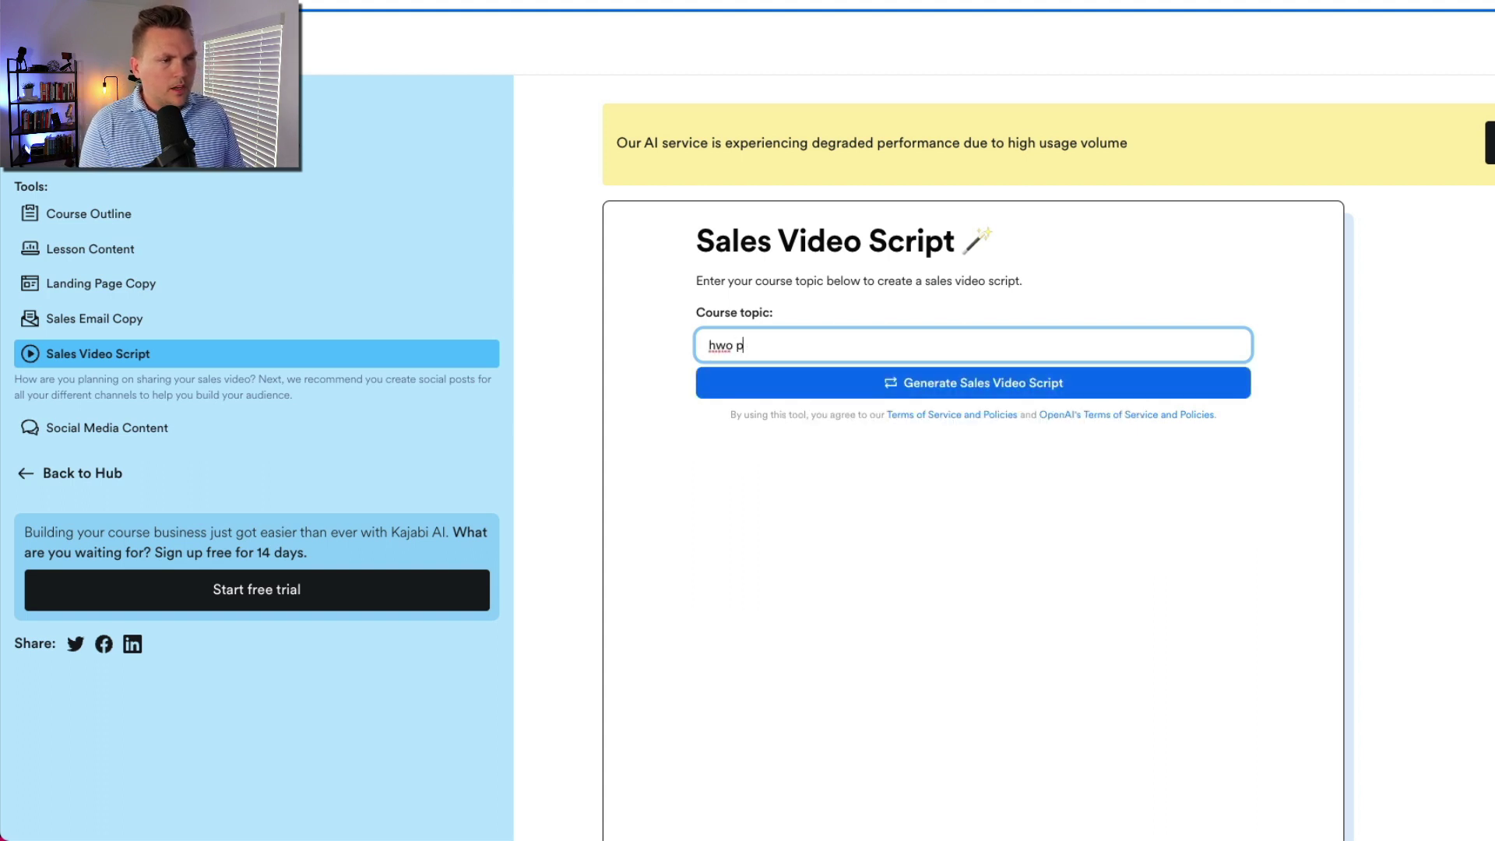
key(BackSpace)
key(BackSpace)
key(BackSpace)
key(BackSpace)
text(ow preaching)
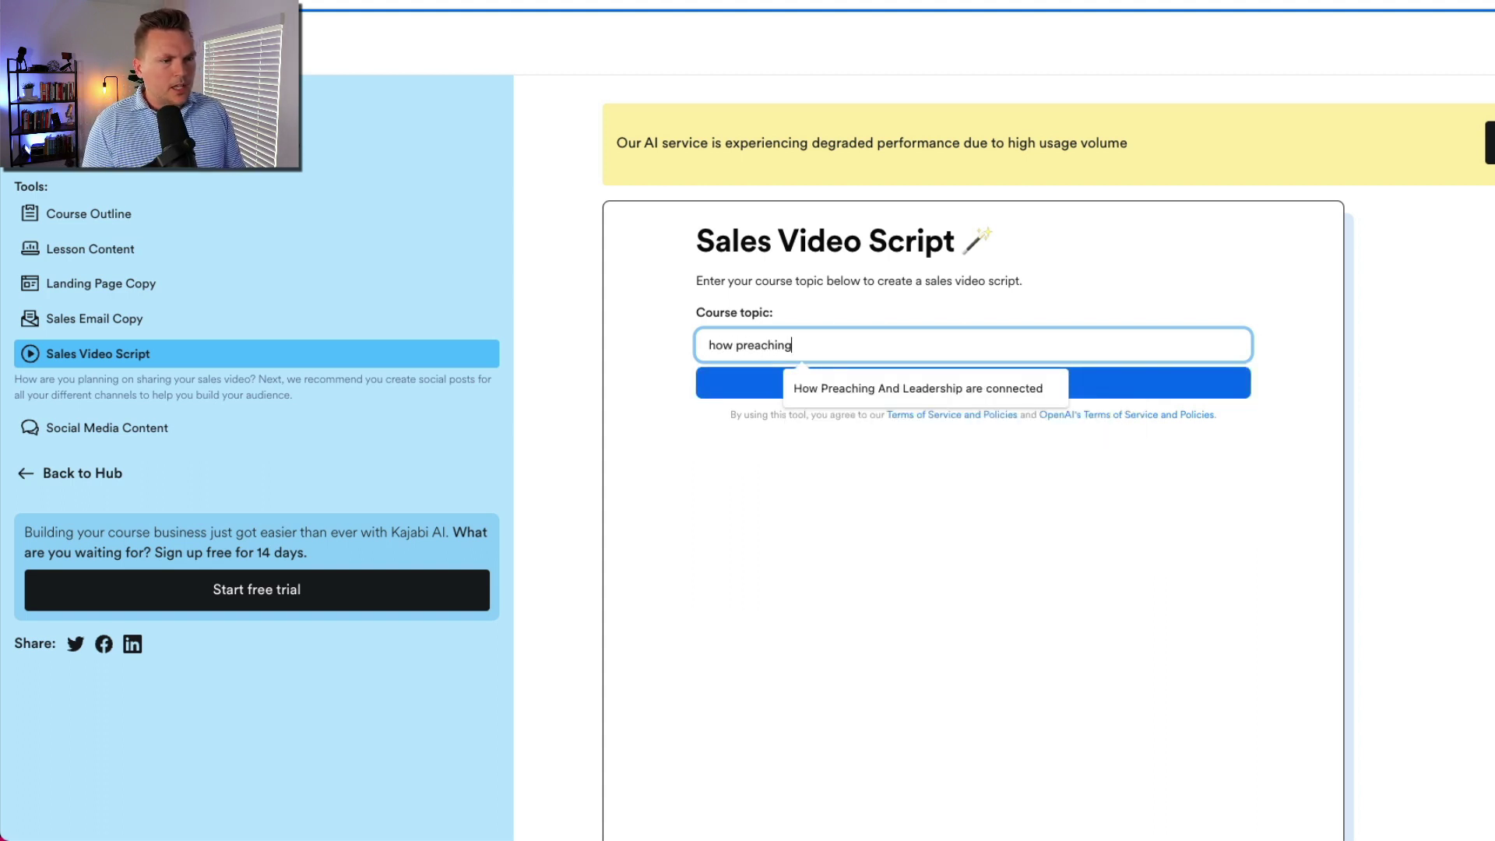
click(888, 389)
click(891, 391)
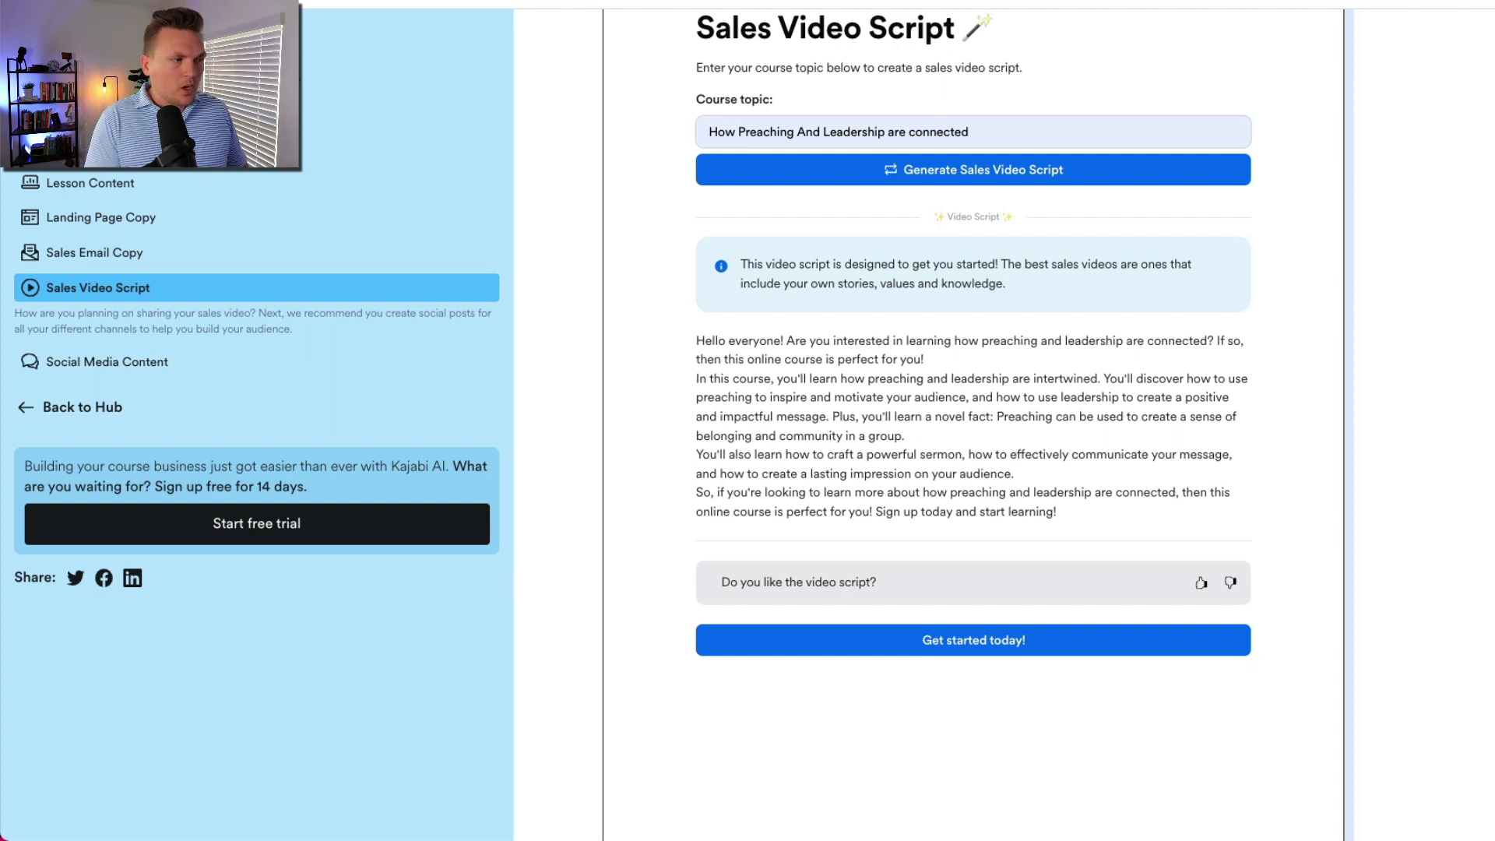
- Generate social media content for Facebook on the topic "How Preaching And Leadership are connected" and review the post
click(121, 376)
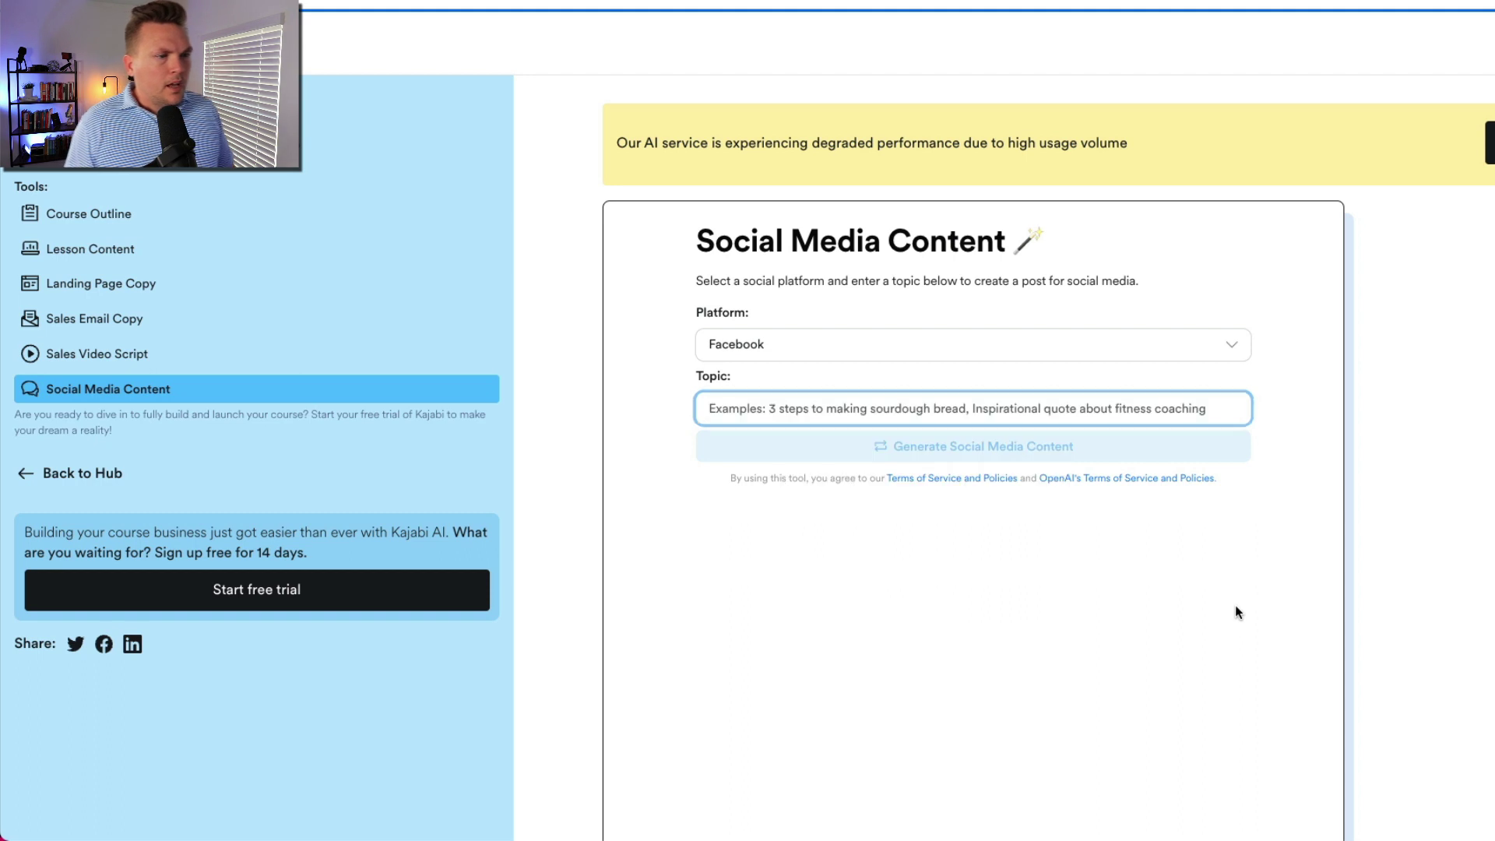
click(853, 403)
text(how)
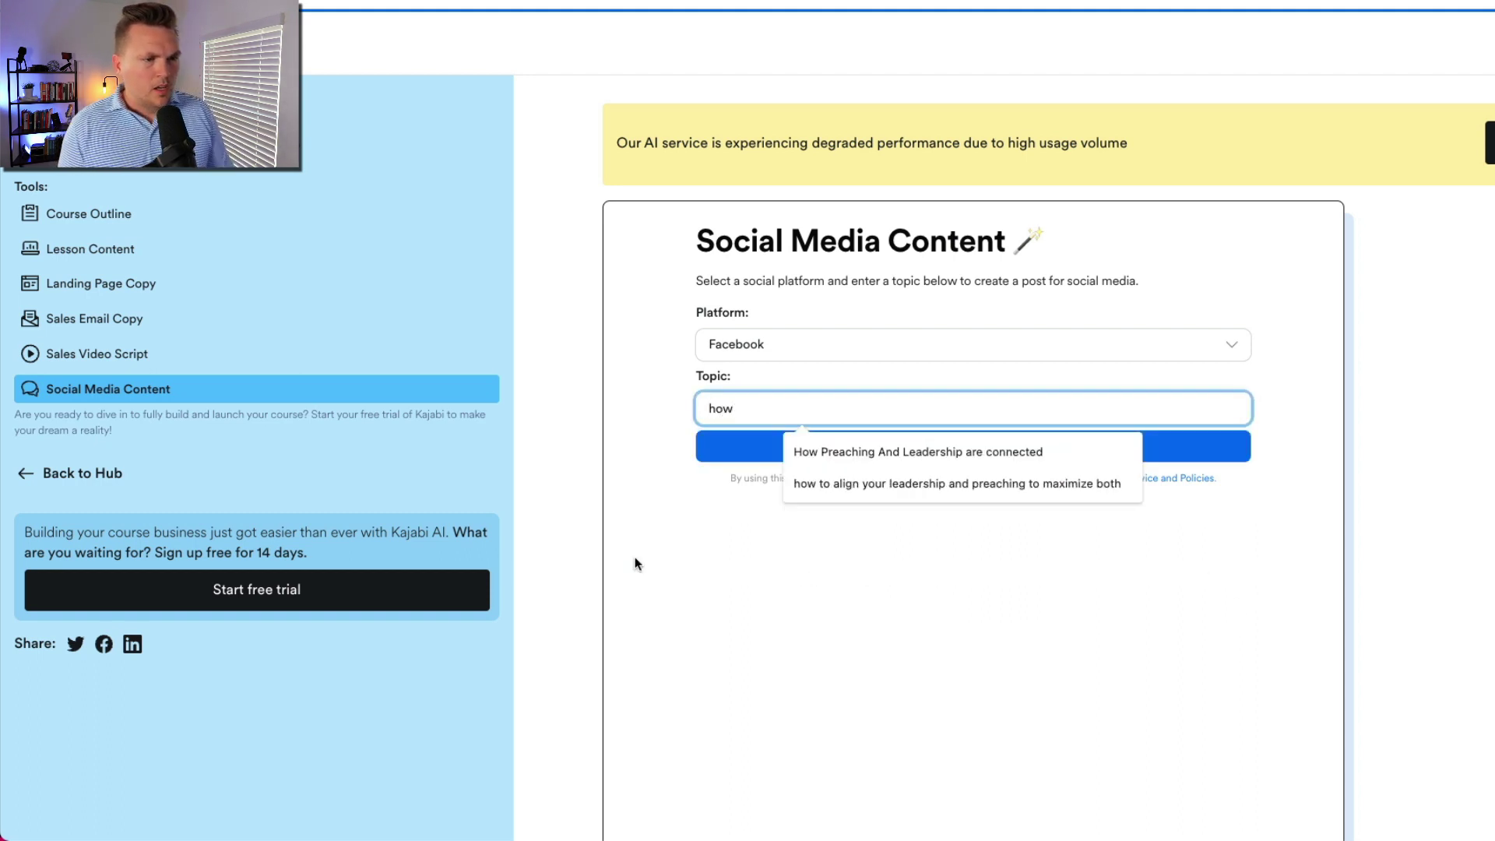
click(942, 447)
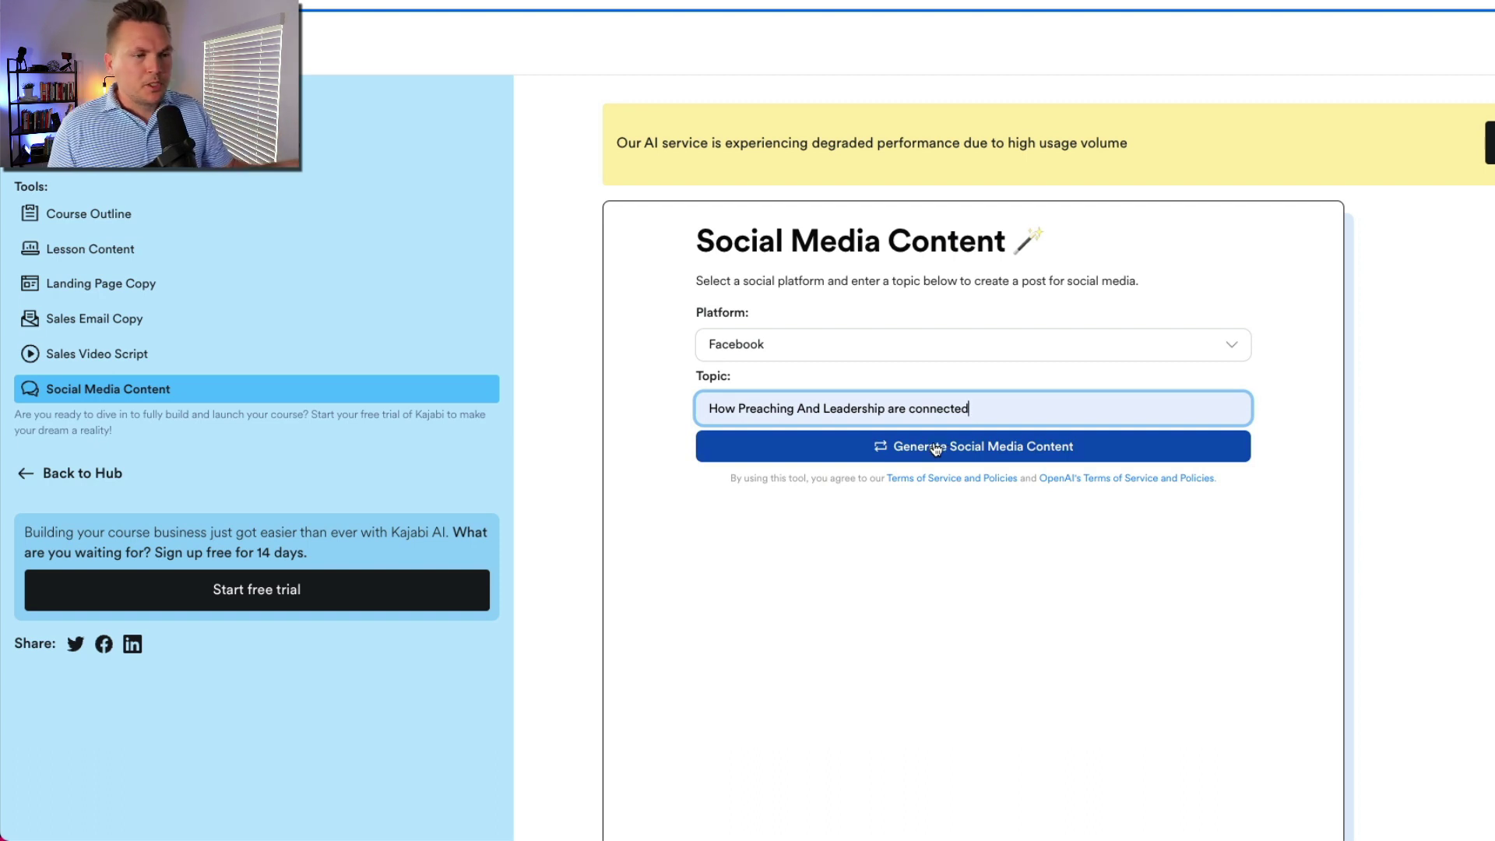
click(929, 450)
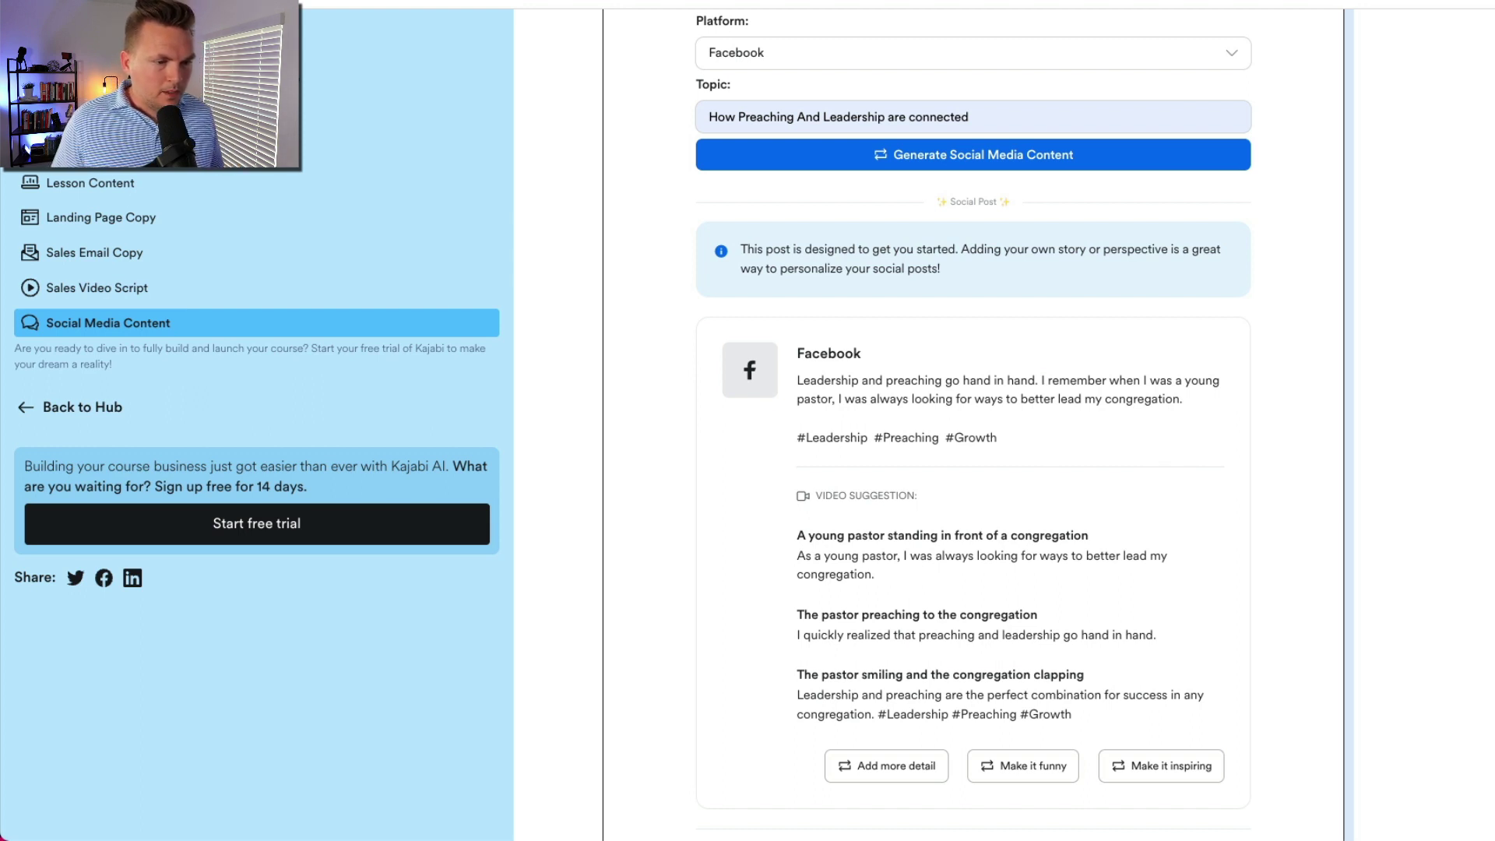
scroll(1163, 632, down, 2)
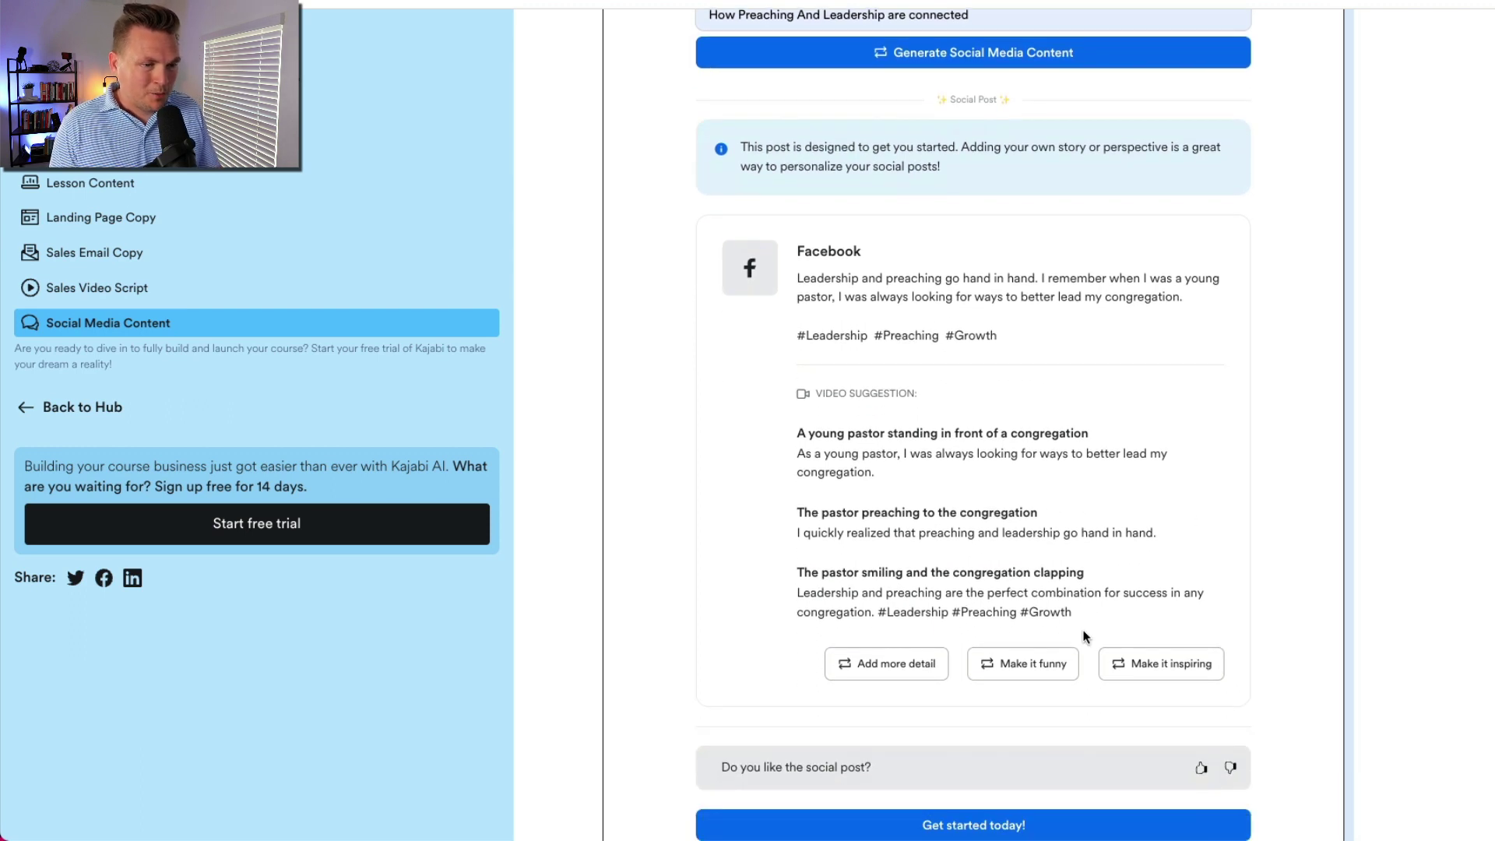
scroll(1287, 595, up, 2)
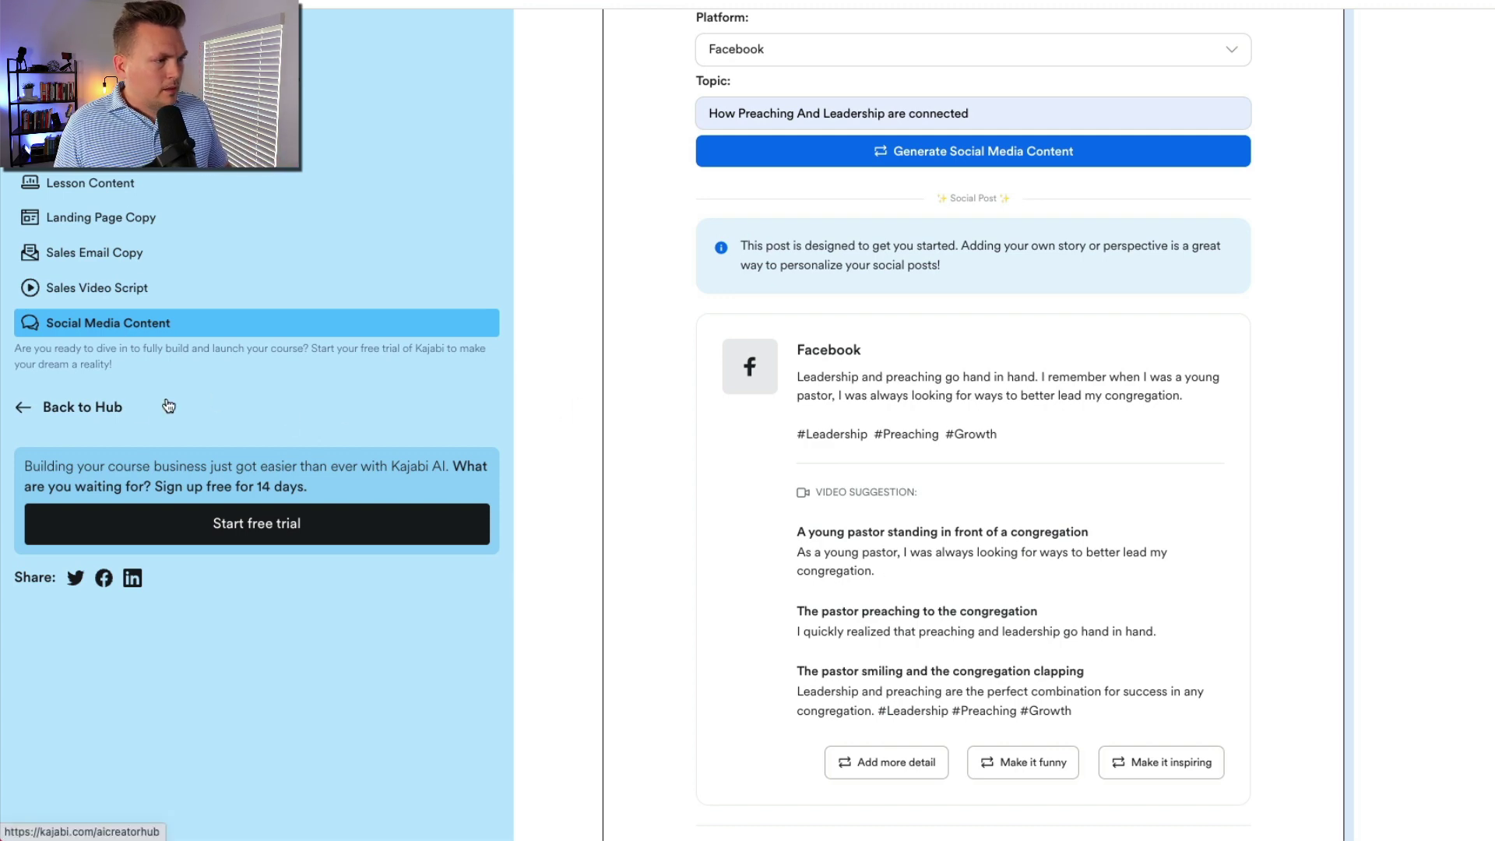
- Return to the AI Creator Hub and look through its free tools, getting-started steps and additional AI tools offered with membership
click(93, 406)
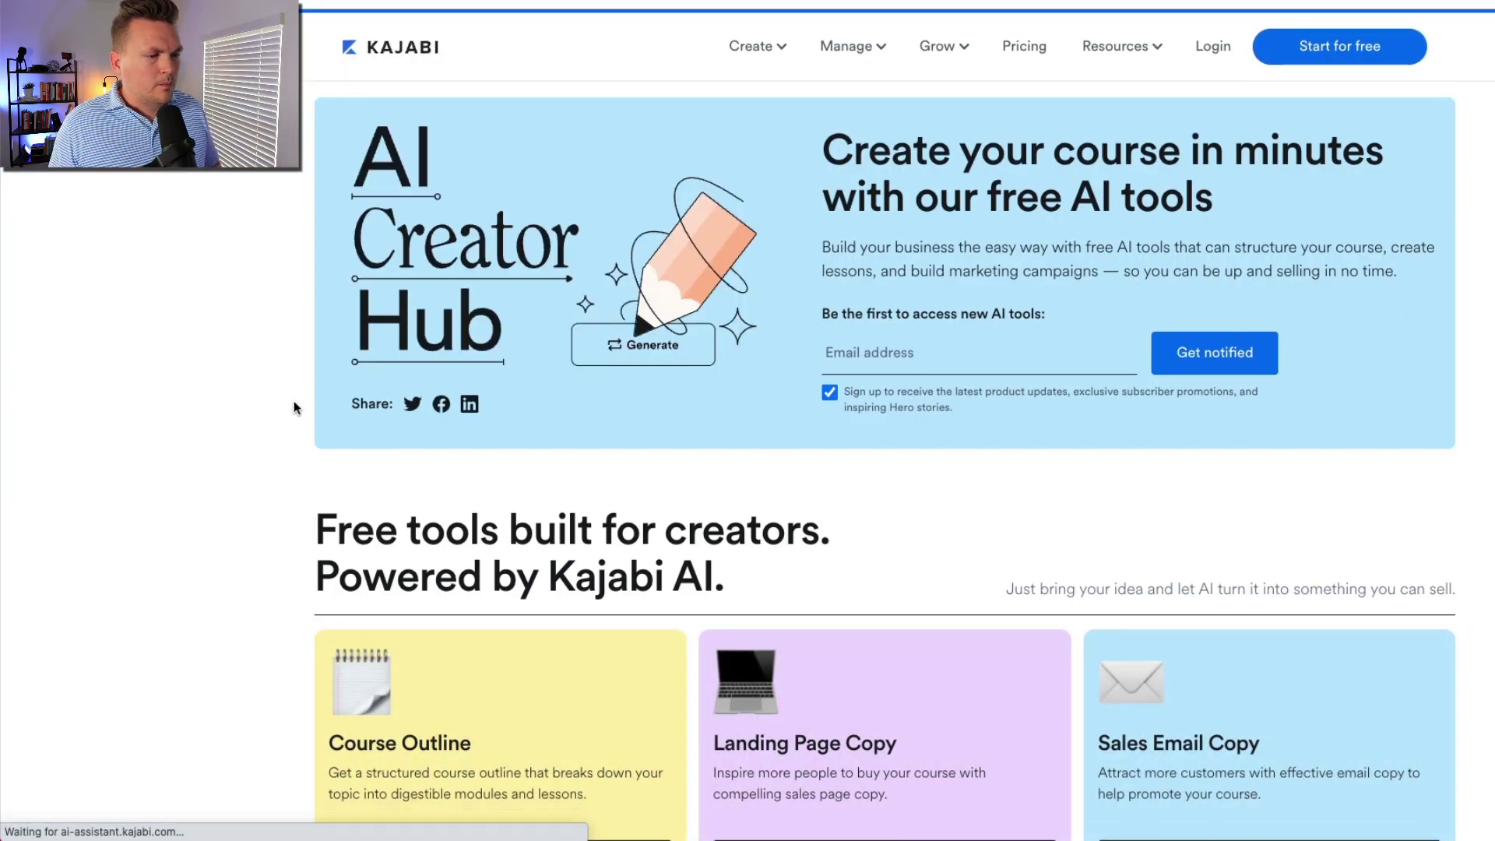
scroll(293, 405, down, 6)
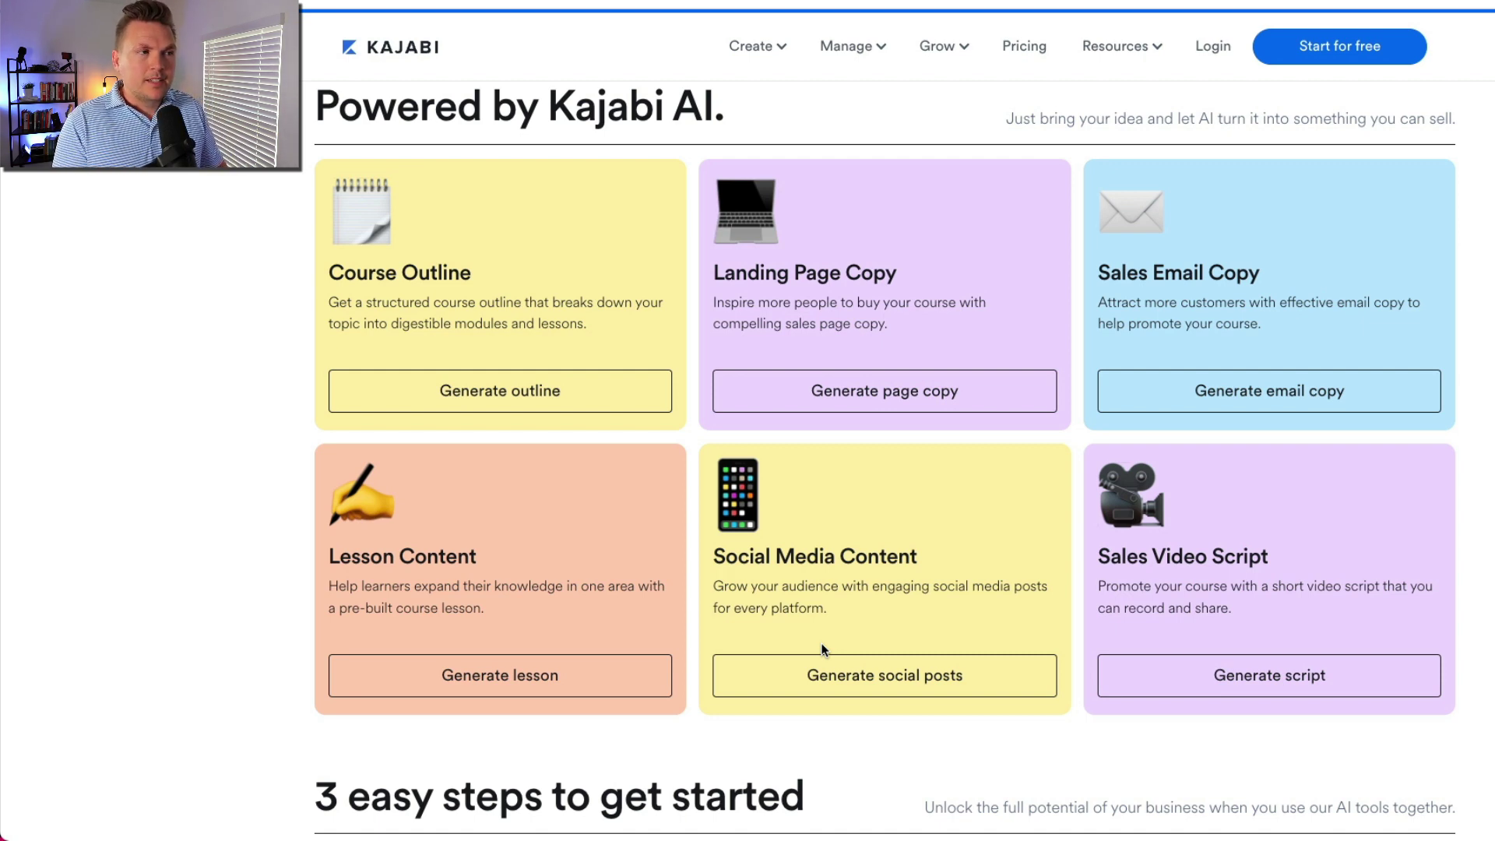
scroll(822, 650, down, 7)
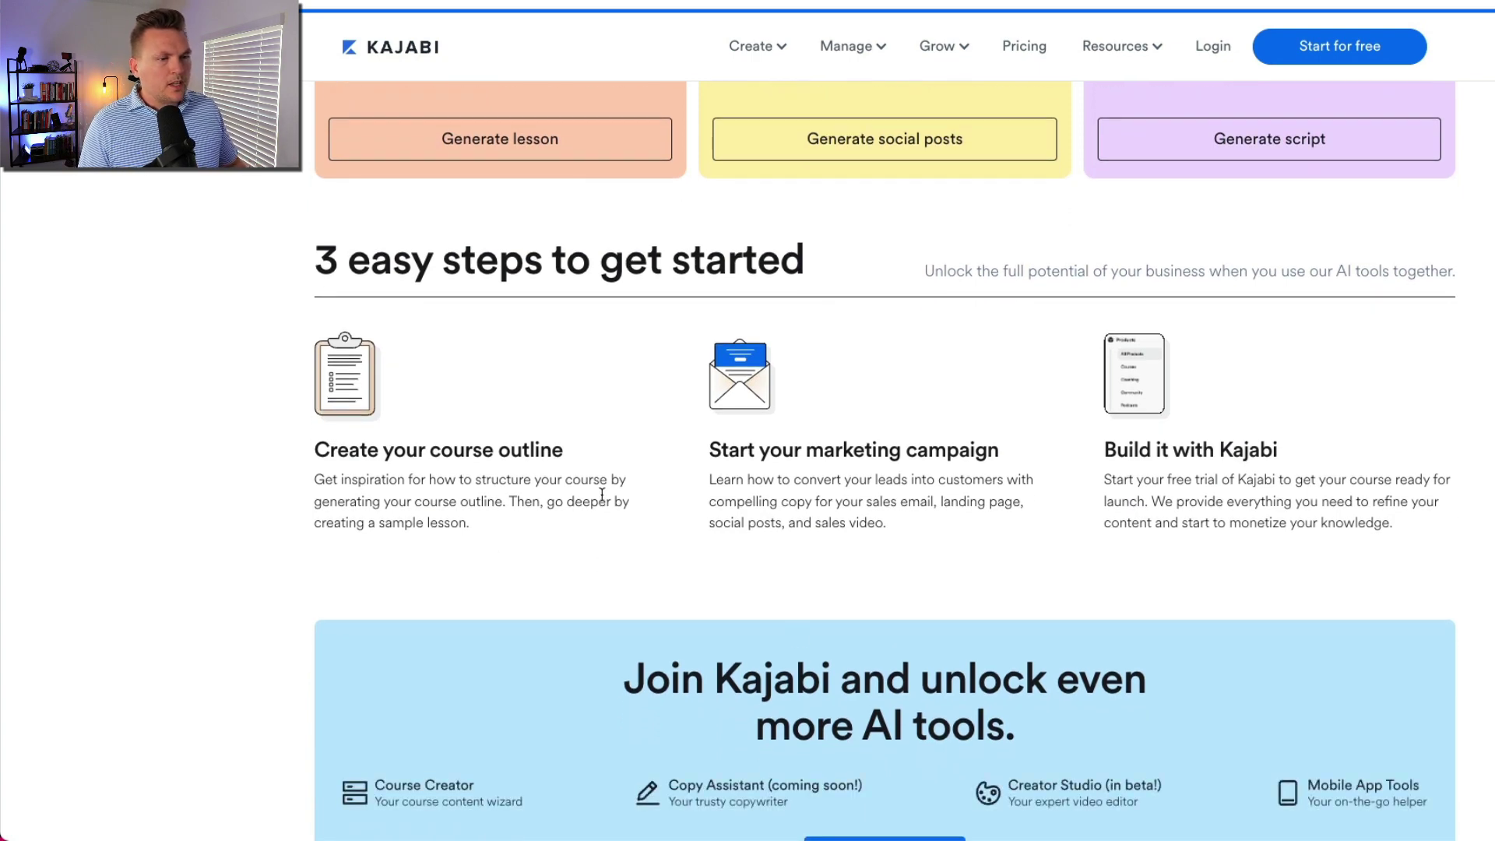
scroll(1170, 477, down, 6)
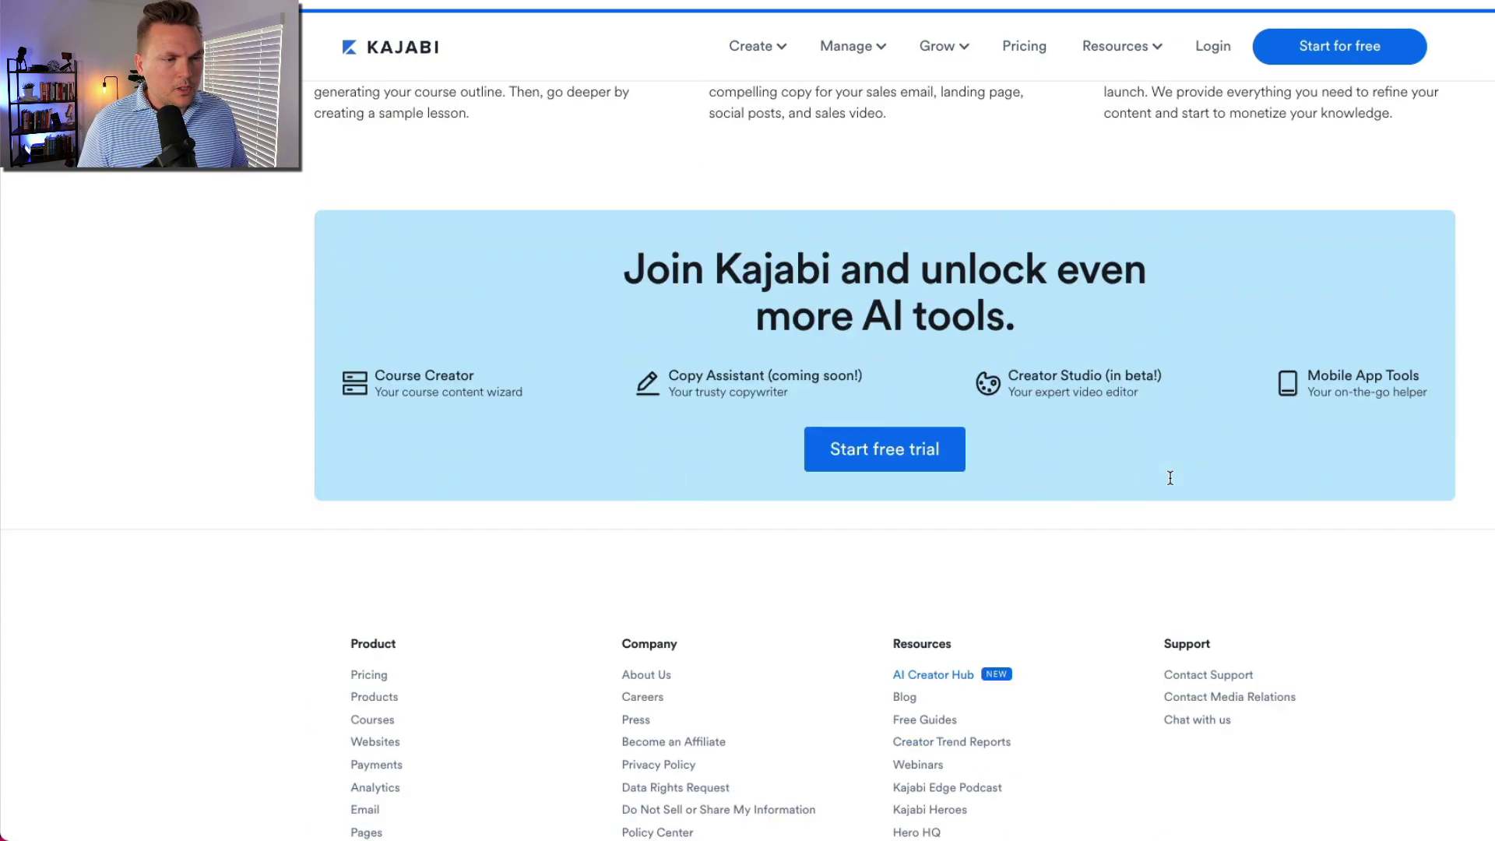
scroll(1167, 483, up, 1)
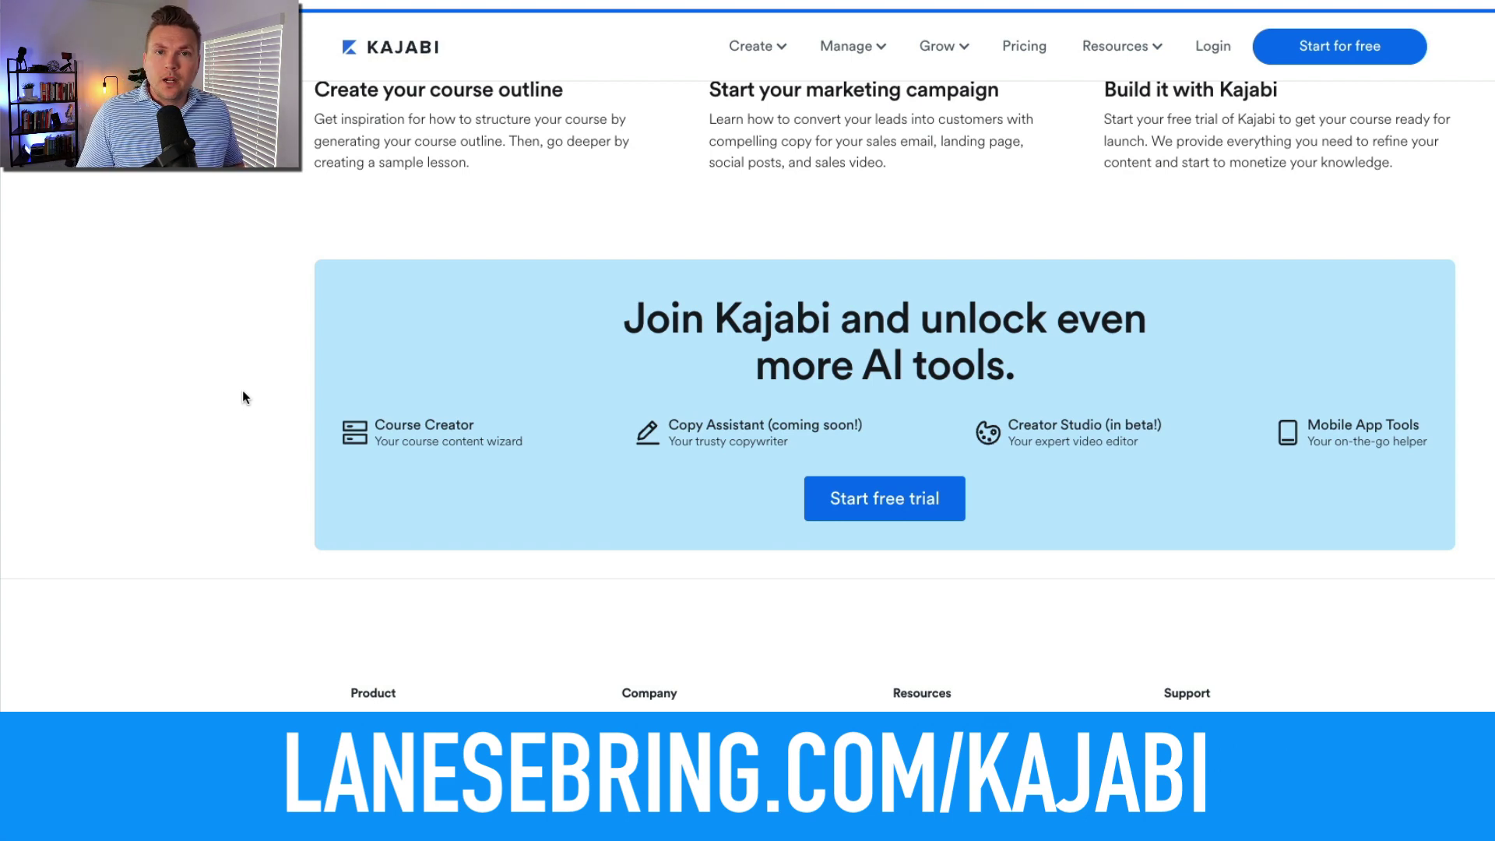
scroll(242, 397, up, 10)
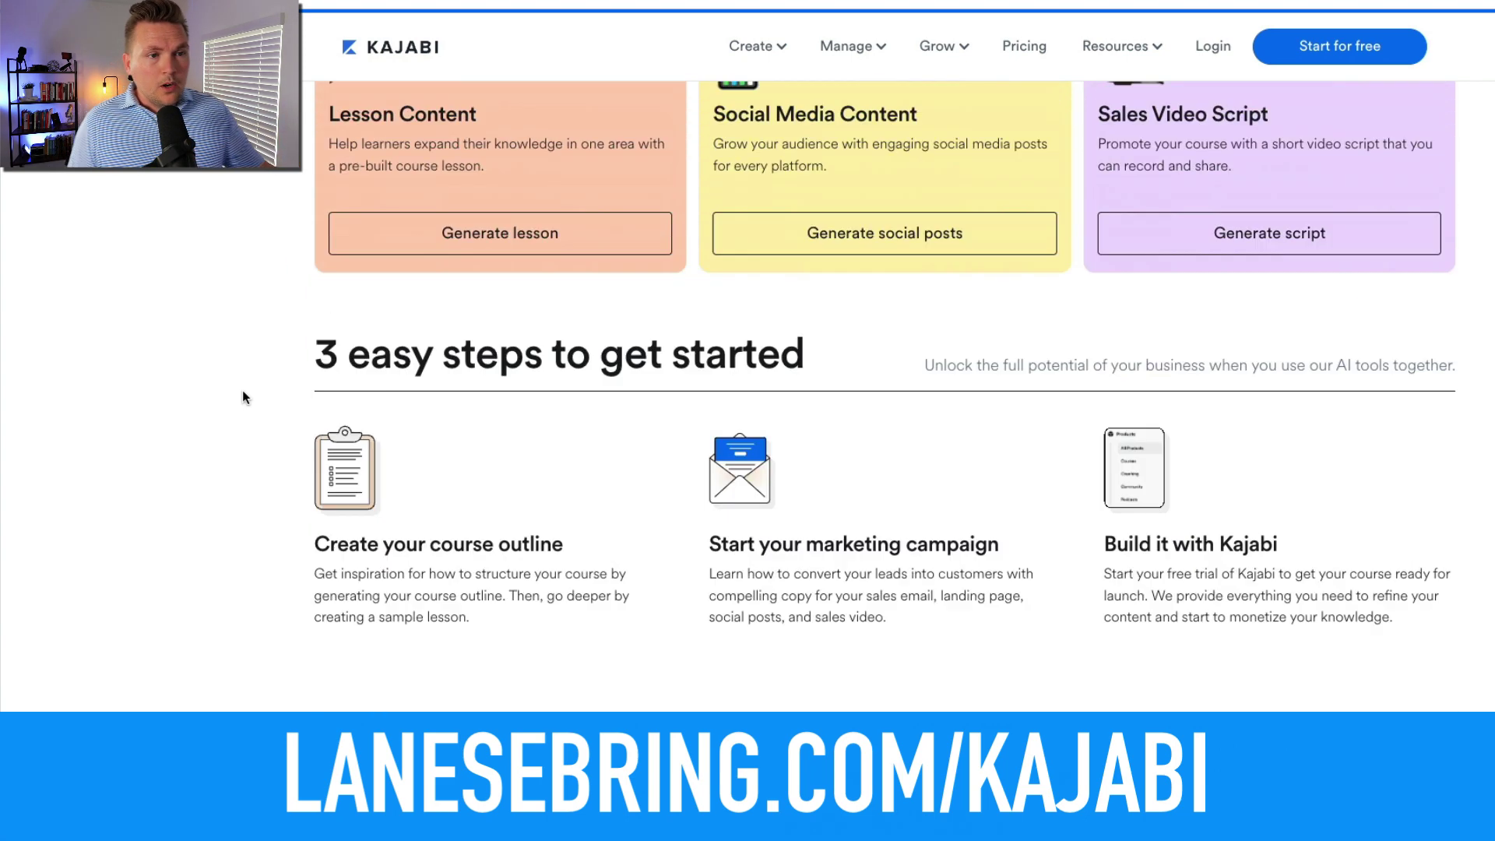
scroll(243, 397, up, 2)
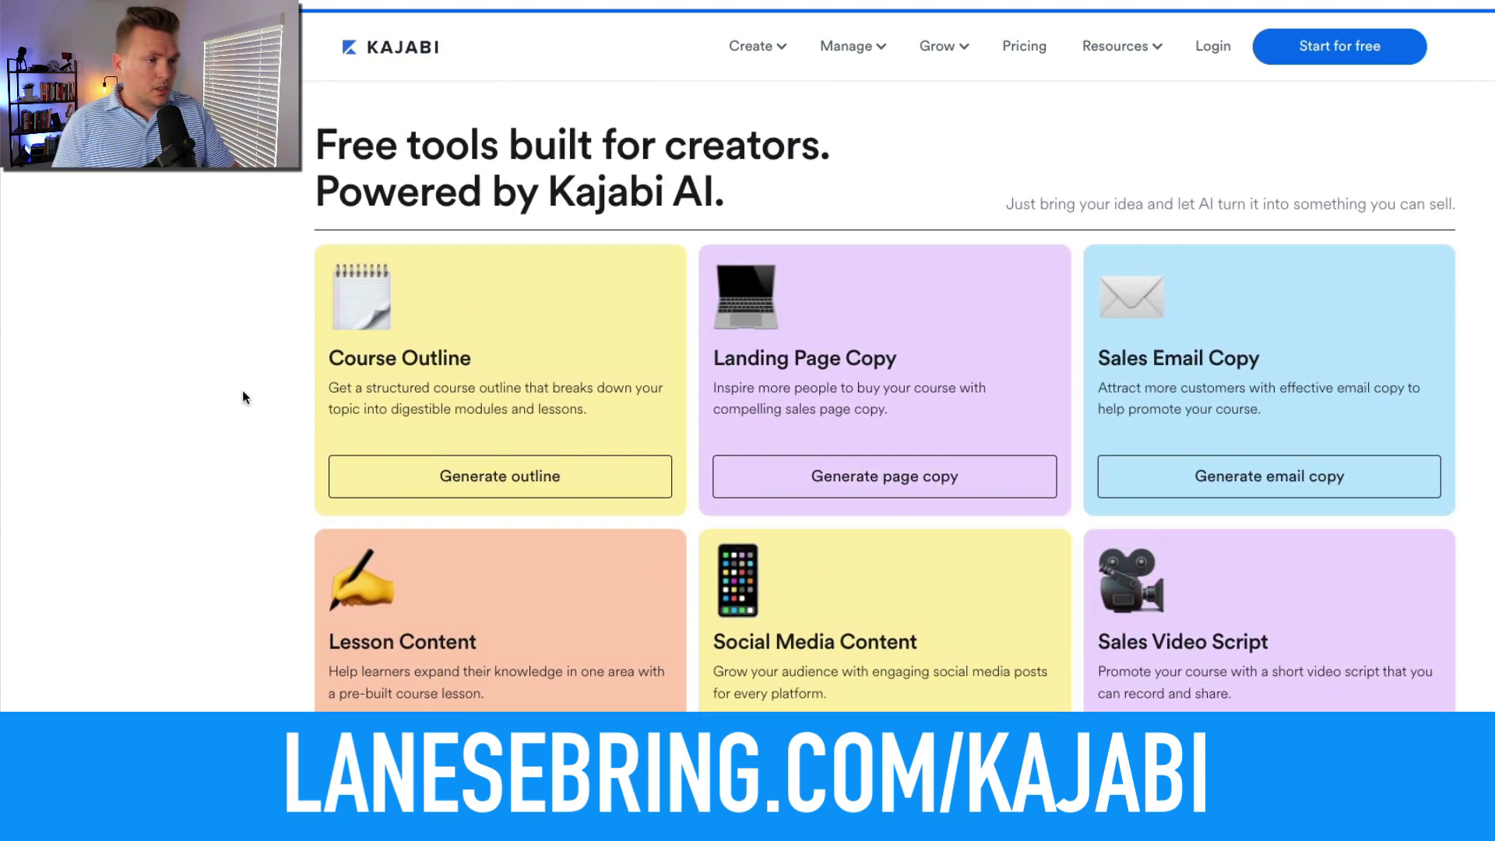